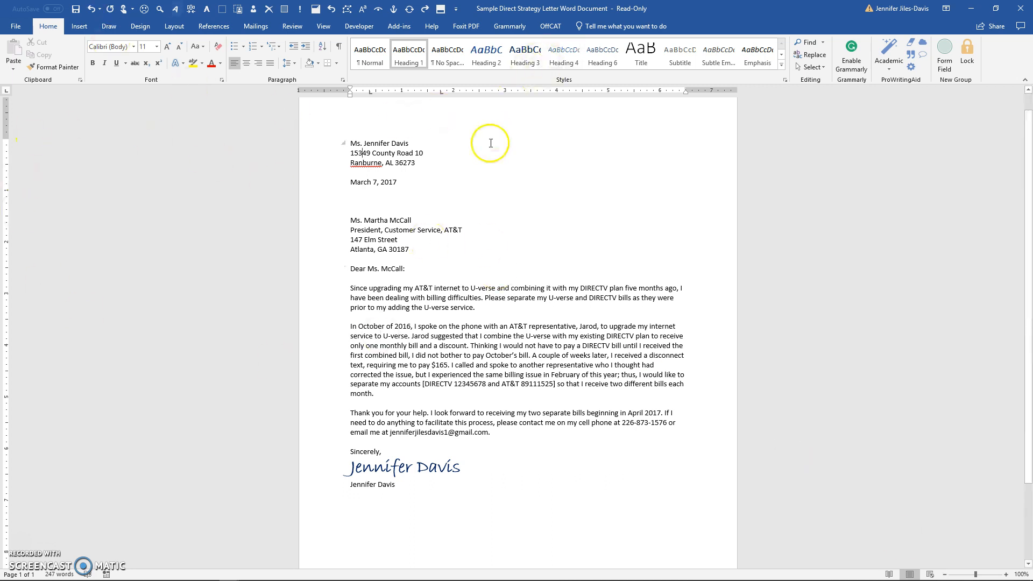
Zoom the sample letter out to 80% and point out the blank lines around the date and salutation
scroll(496, 210, "up", 1)
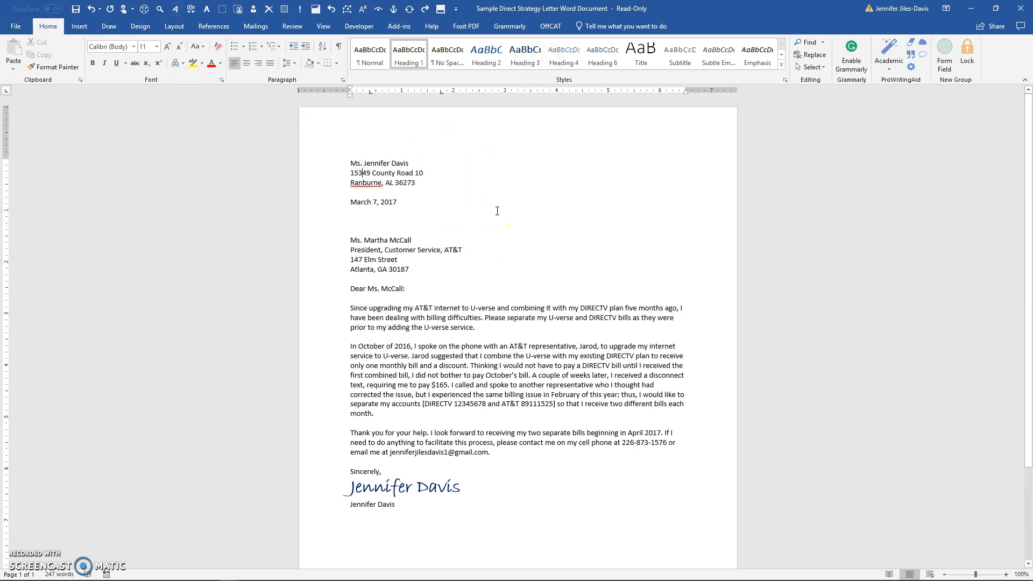
left_click(945, 575)
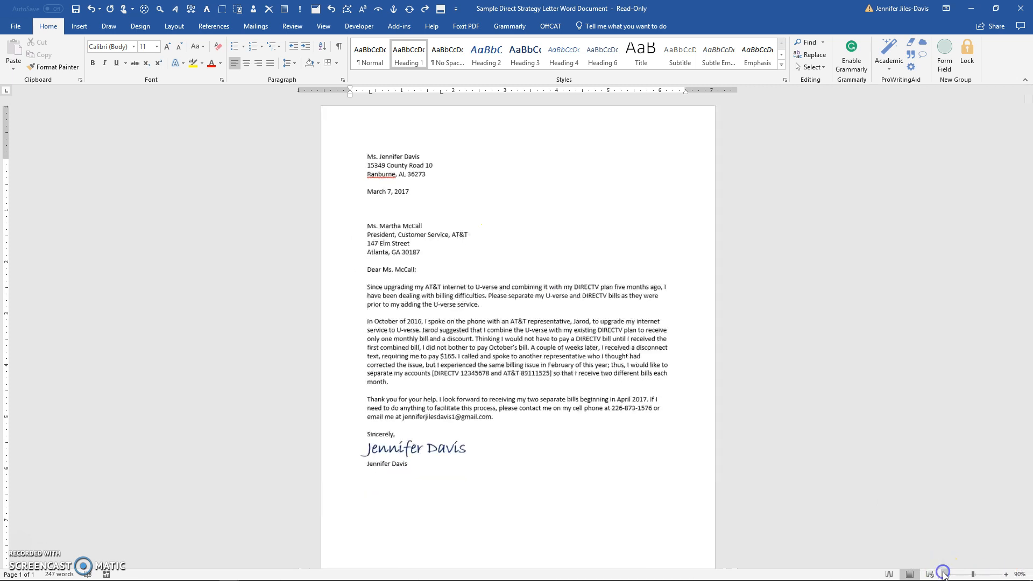
left_click(945, 575)
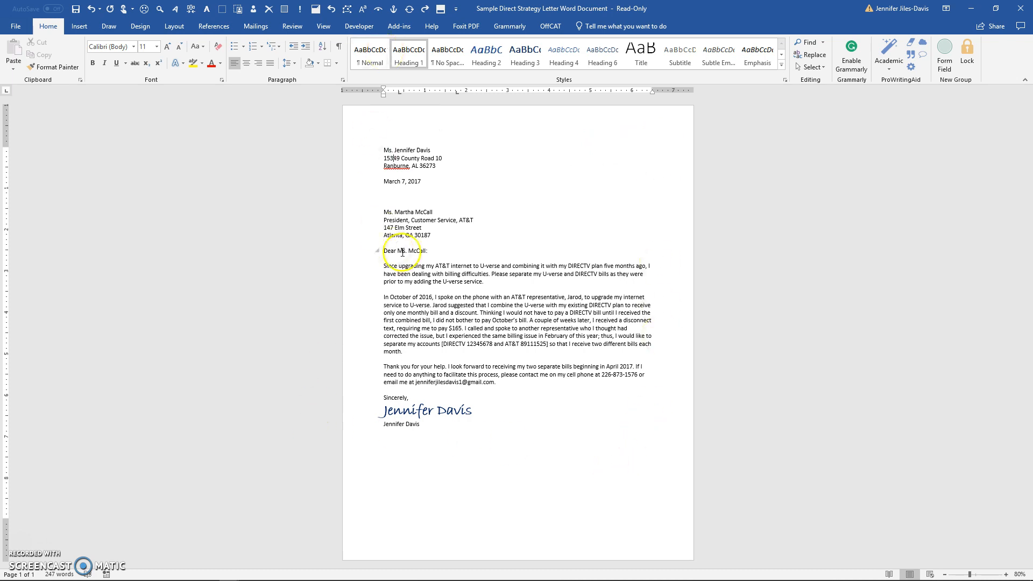
left_click(383, 174)
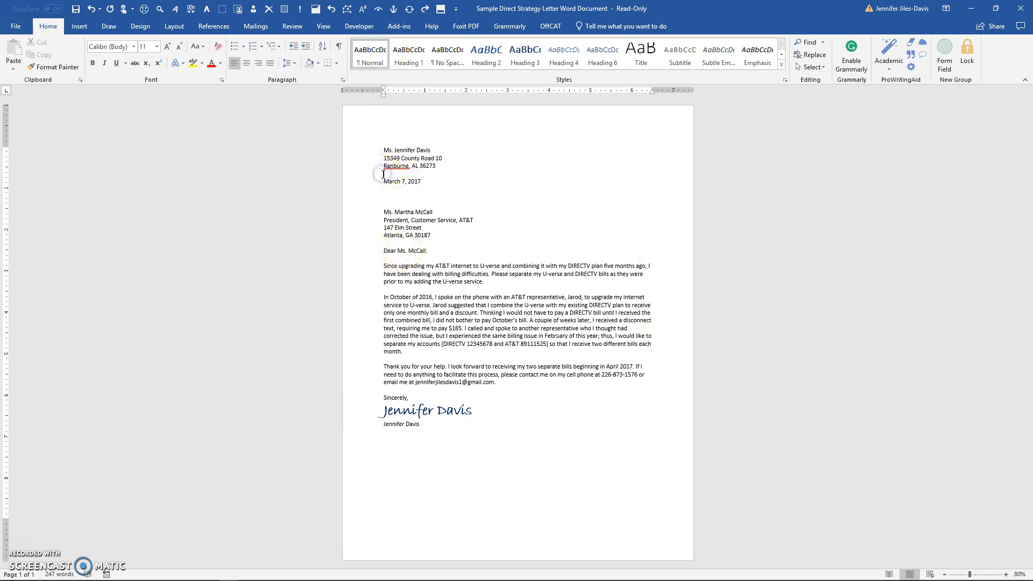
left_click(384, 191)
left_click(385, 246)
left_click(386, 260)
Review the full-block letter explanation document, then minimize it
mouse_move(372, 576)
left_click(230, 572)
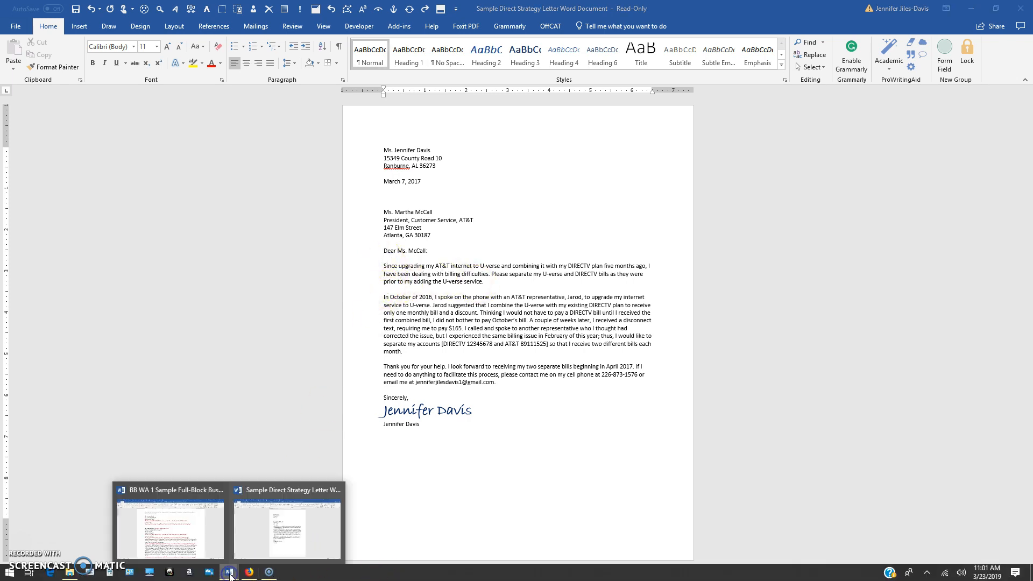
left_click(183, 548)
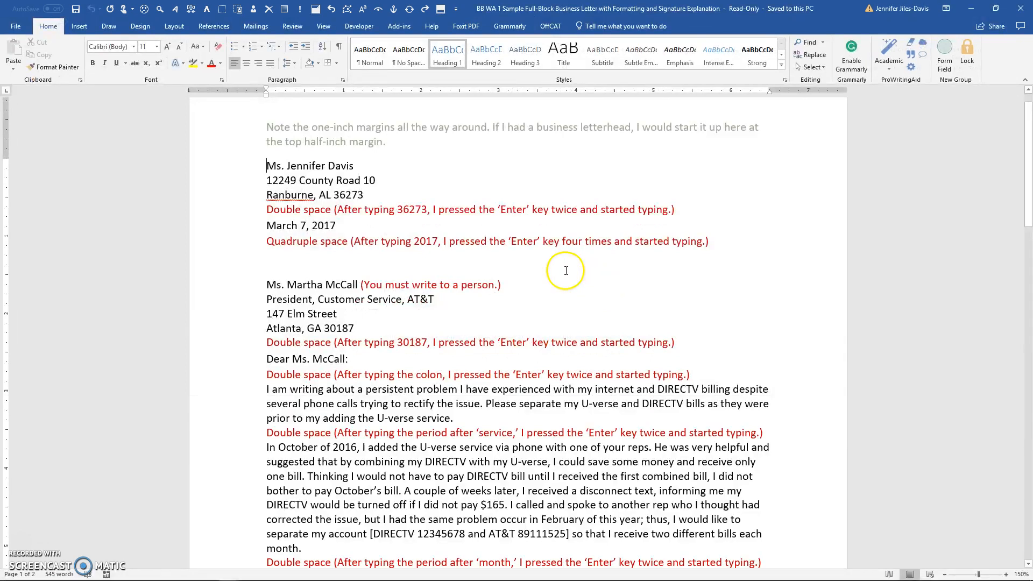
scroll(617, 289, "down", 9)
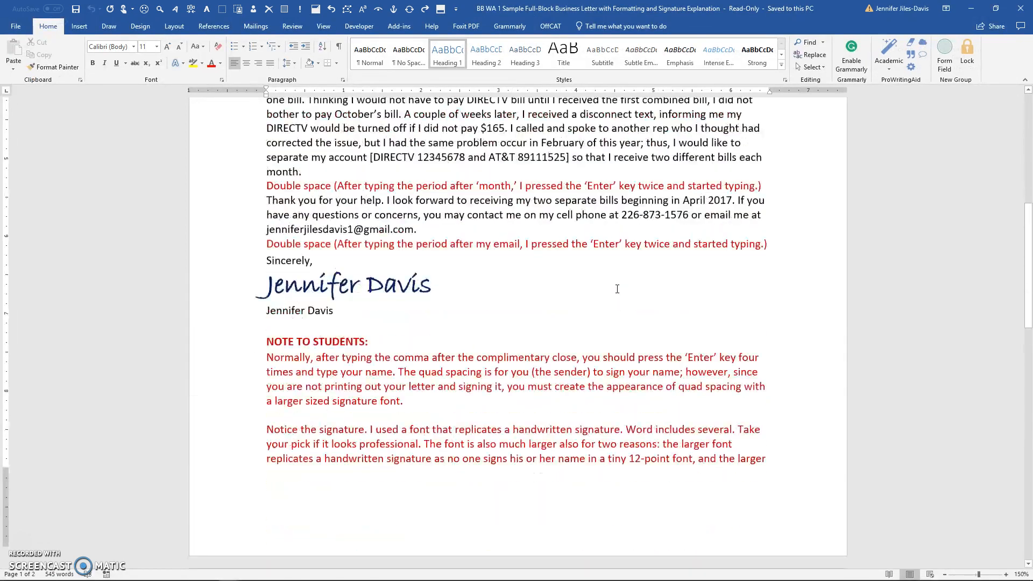
scroll(617, 289, "up", 10)
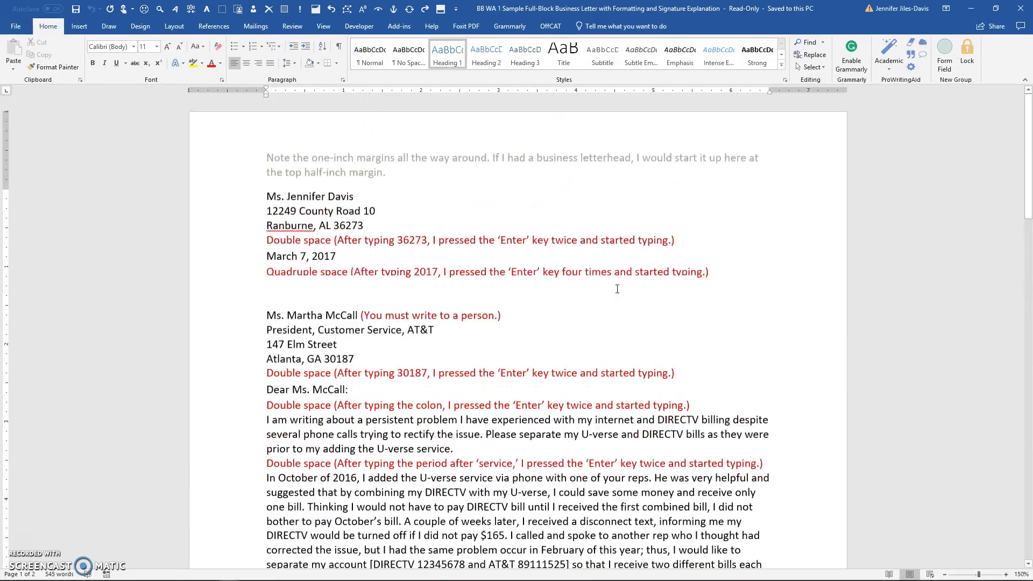
left_click(972, 11)
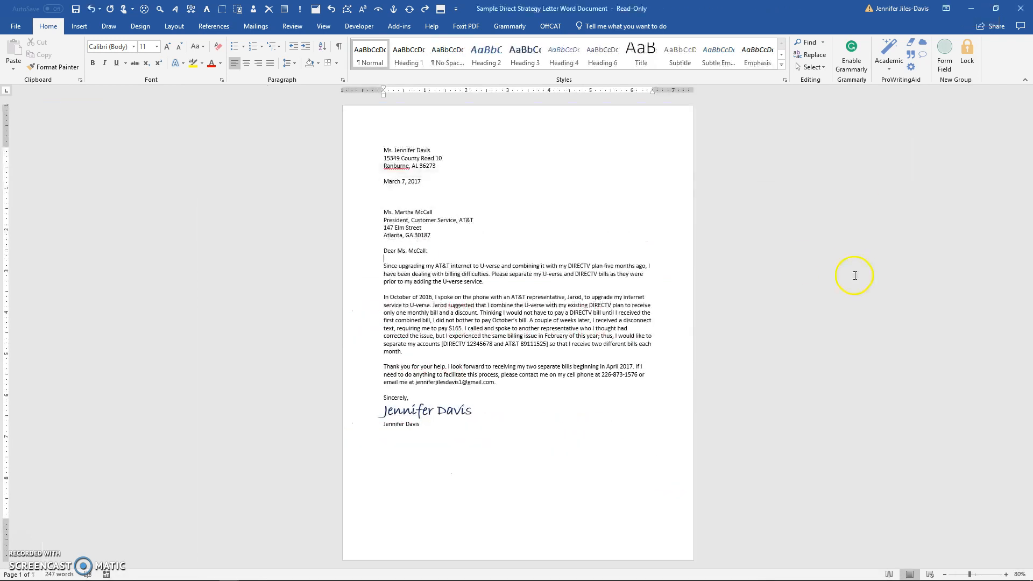
Create a new blank document from the File menu
left_click(16, 27)
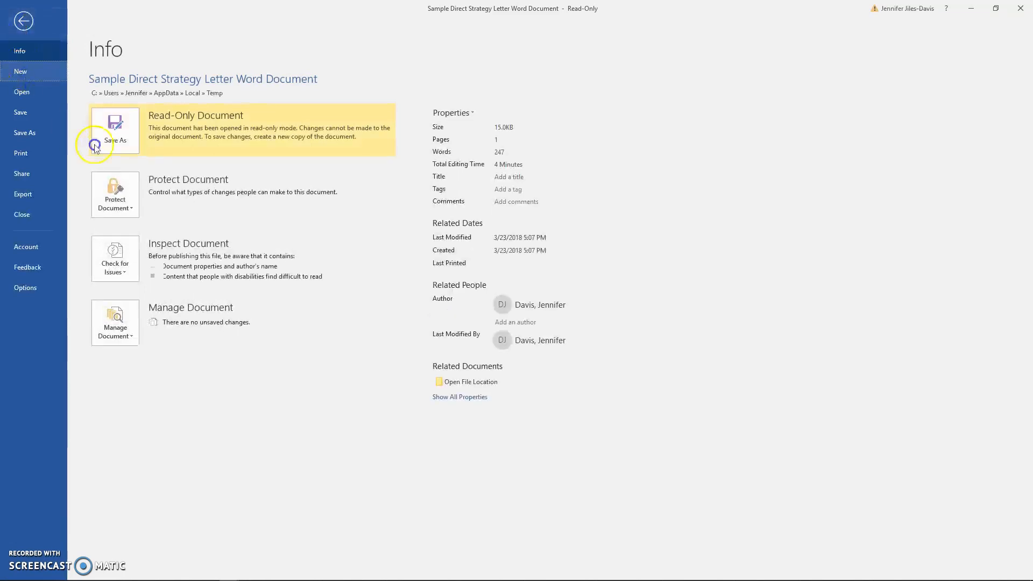
left_click(37, 71)
left_click(125, 177)
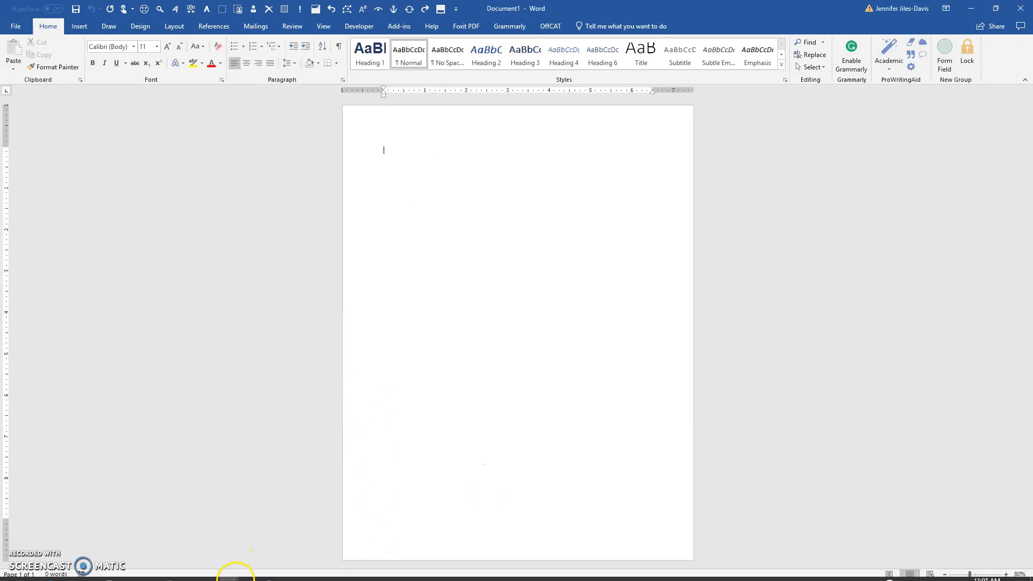
Copy the entire sample direct-strategy letter and paste it into Document1
left_click(230, 573)
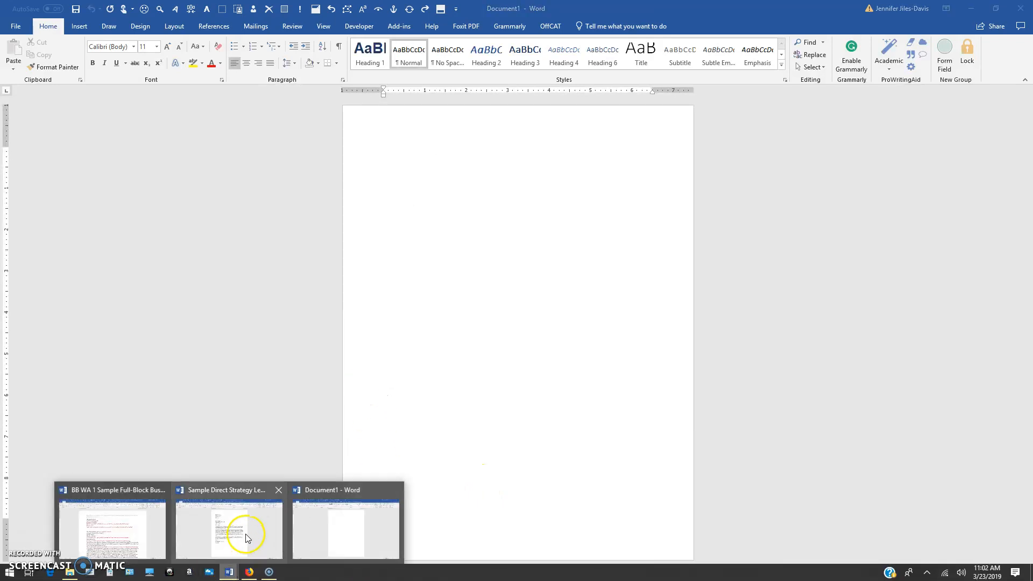
left_click(247, 532)
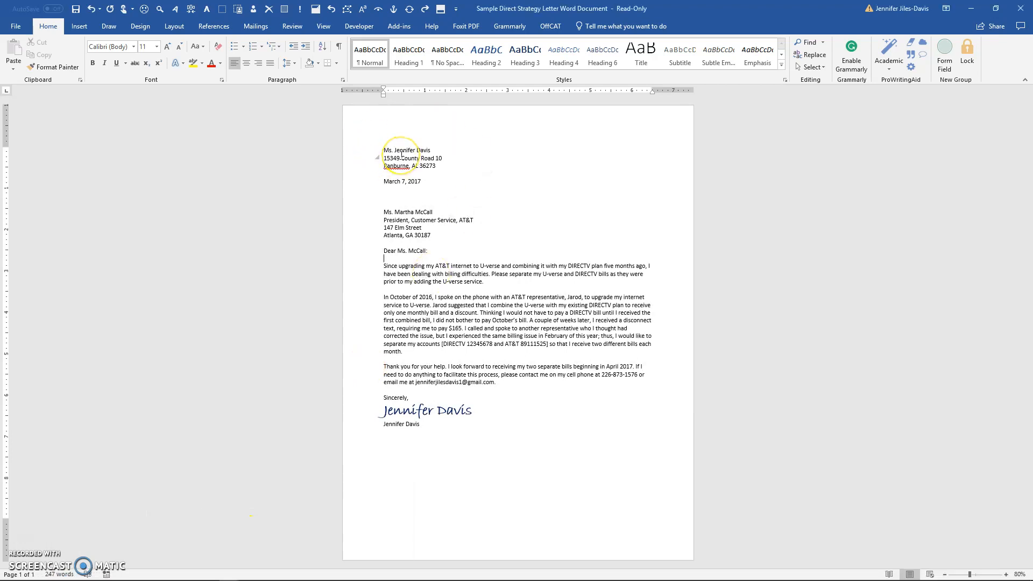
key("ctrl+a")
key("ctrl+c")
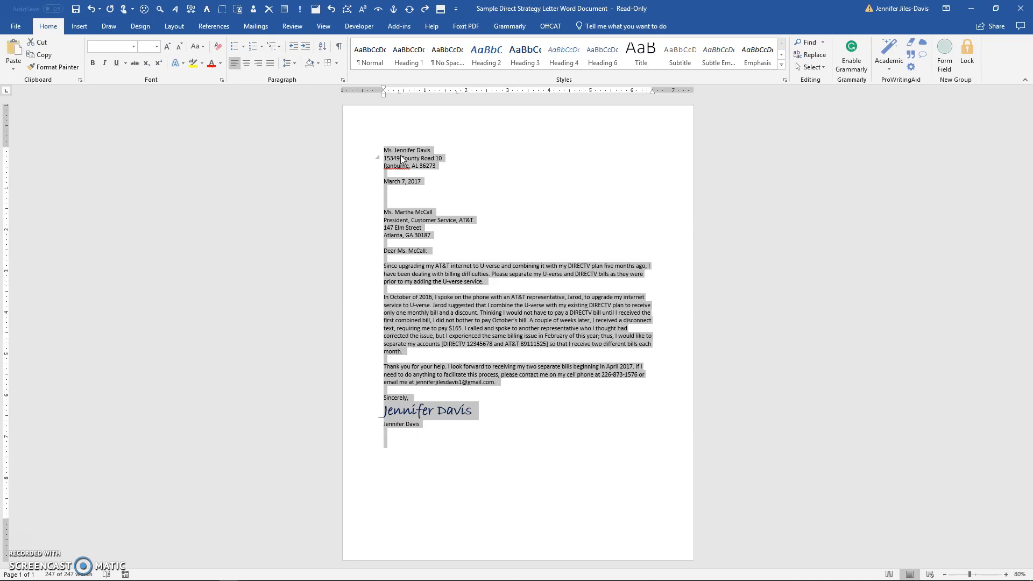
left_click(233, 572)
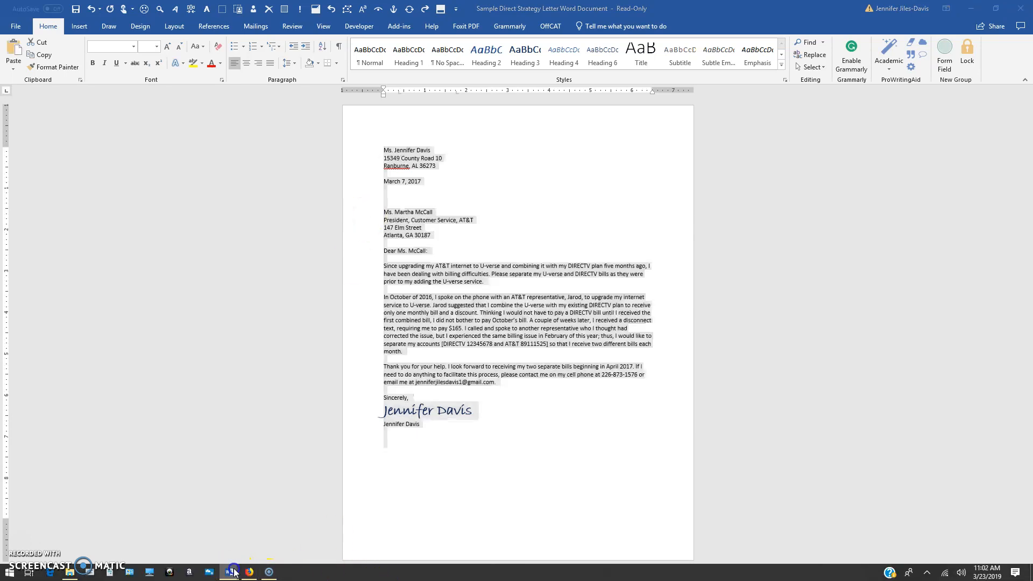
left_click(334, 533)
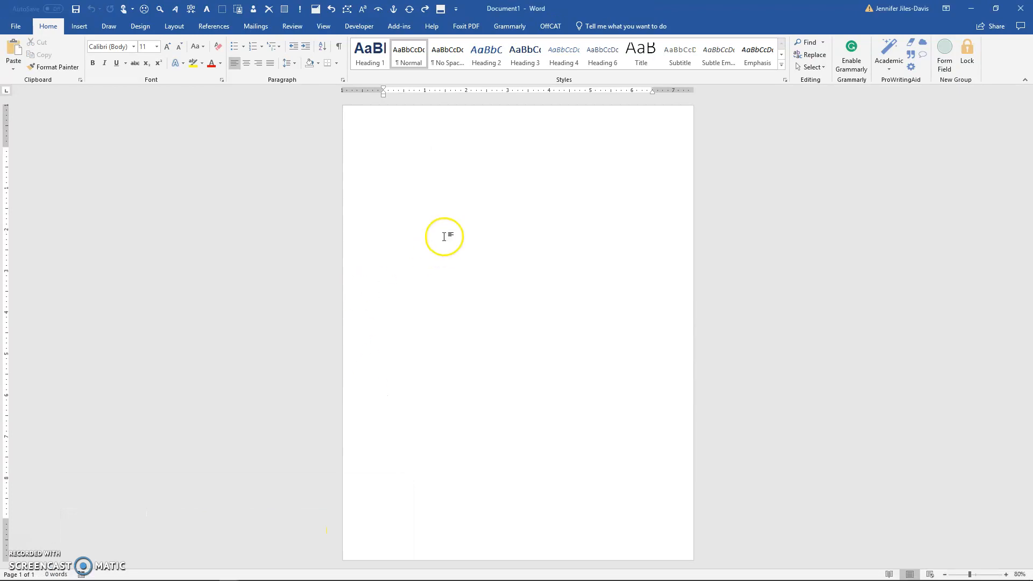
key("ctrl+v")
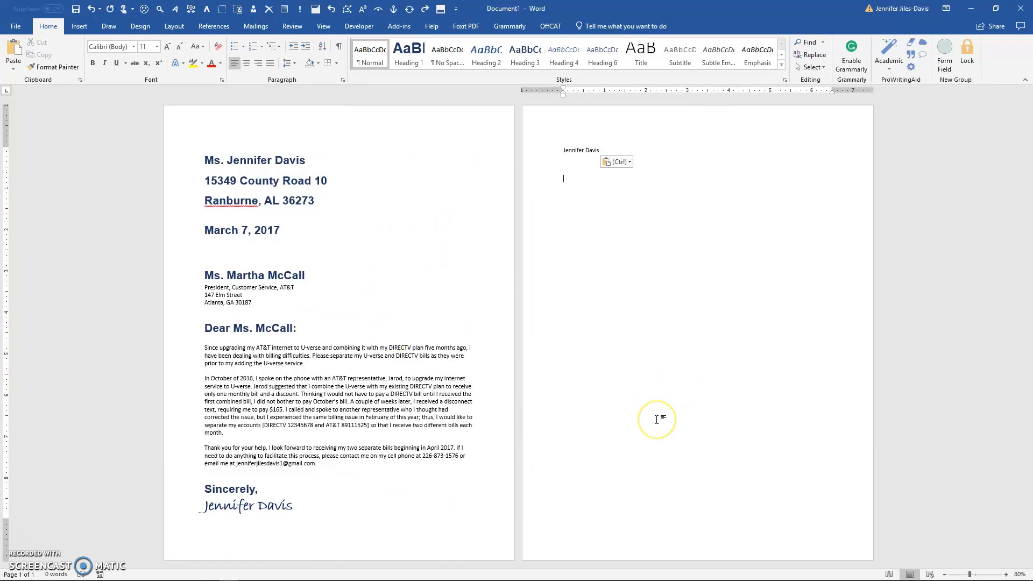
key("ctrl+a")
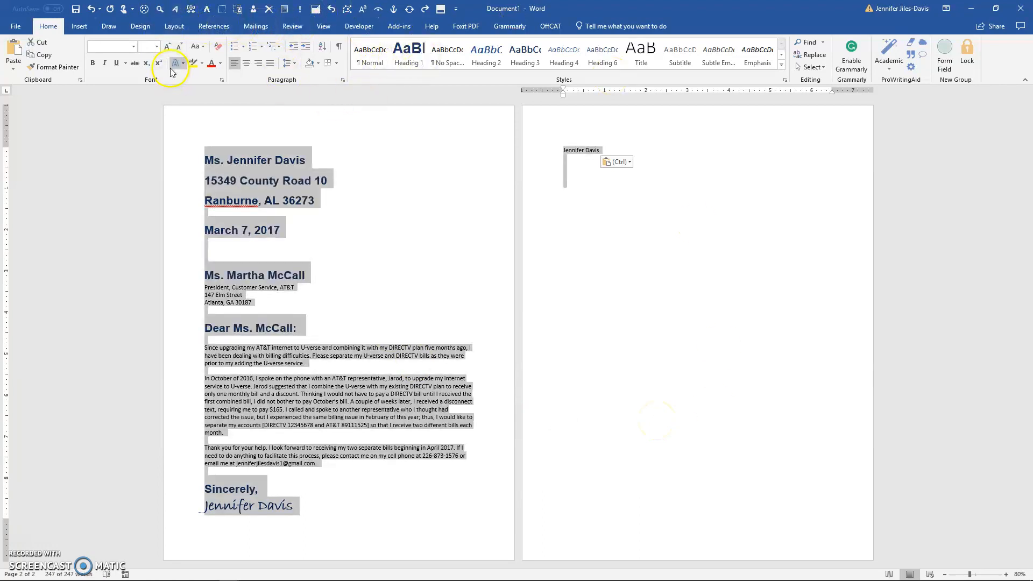
Clear the pasted letter's formatting and single-space the three sender address lines
left_click(218, 50)
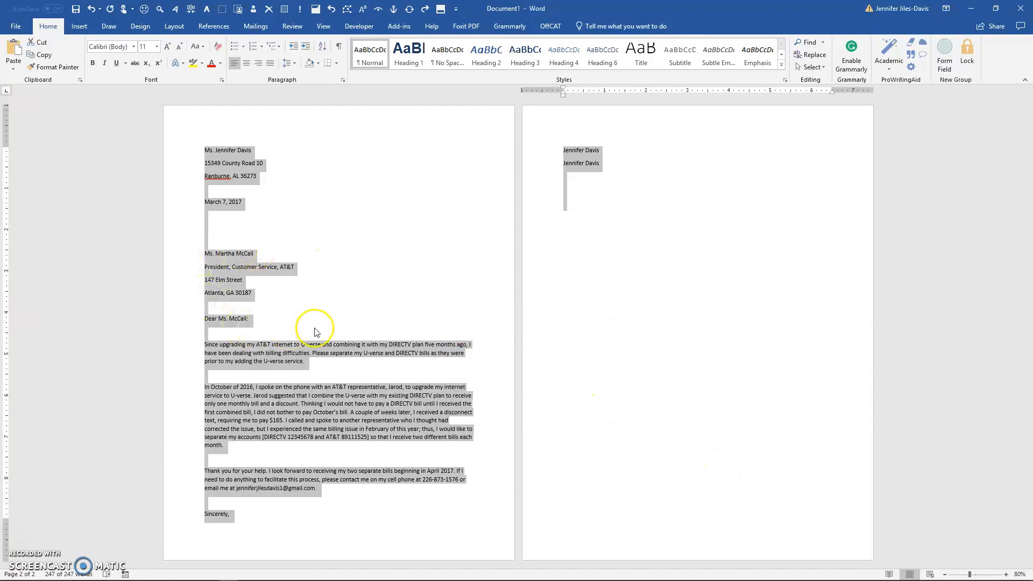
left_click(234, 168)
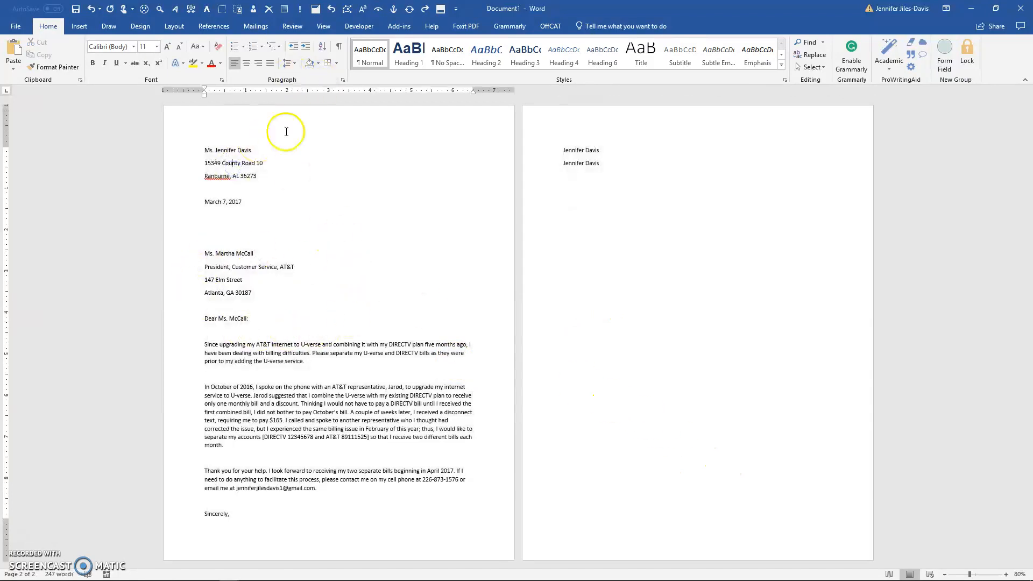
left_click_drag(206, 151, 274, 174)
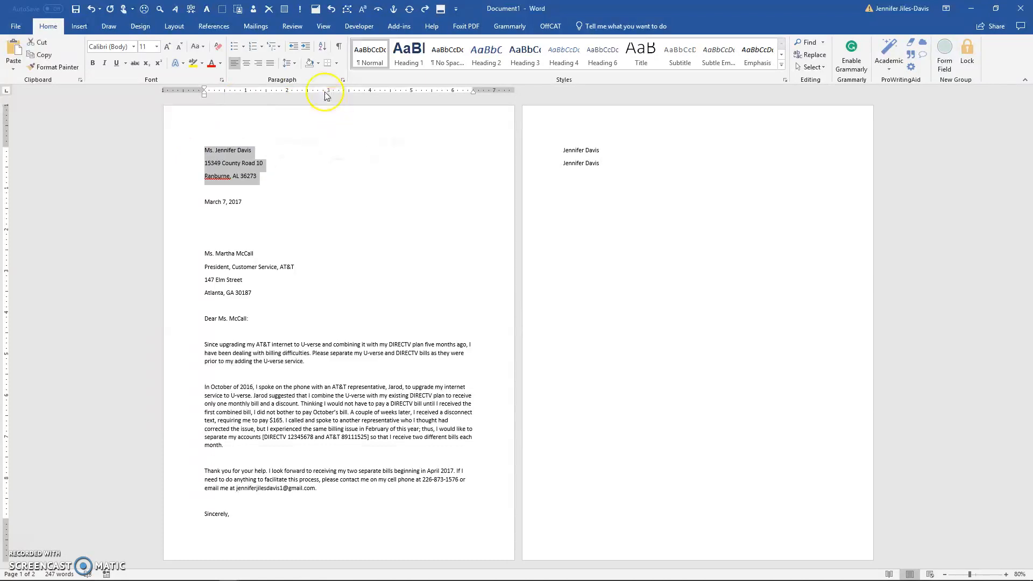
left_click(294, 66)
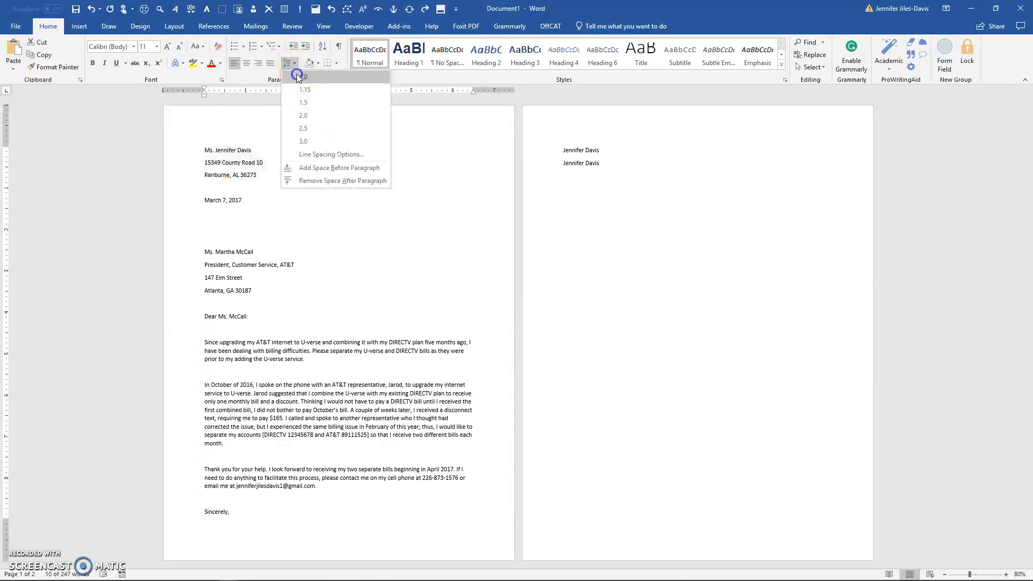
left_click(298, 84)
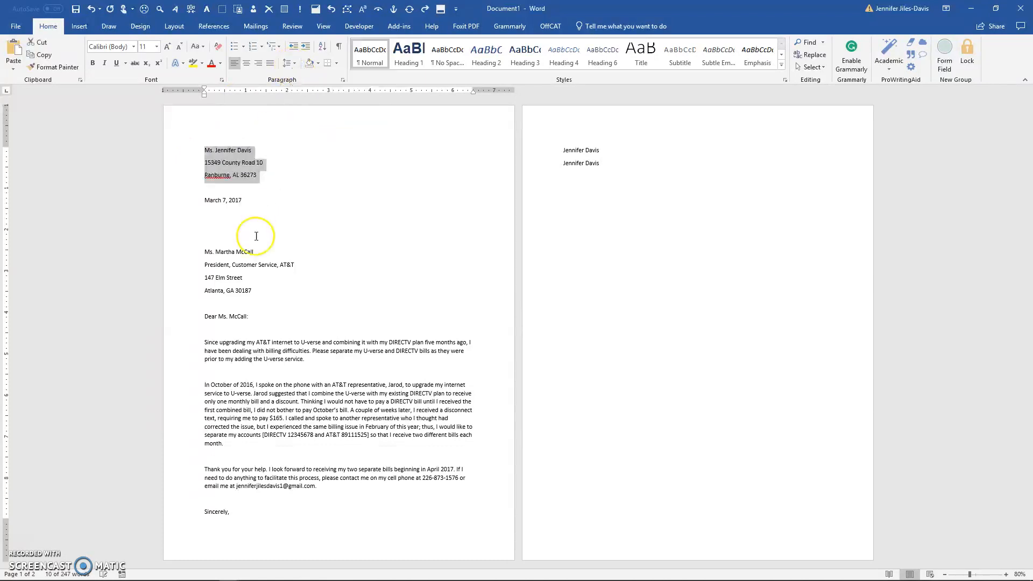
left_click(247, 189)
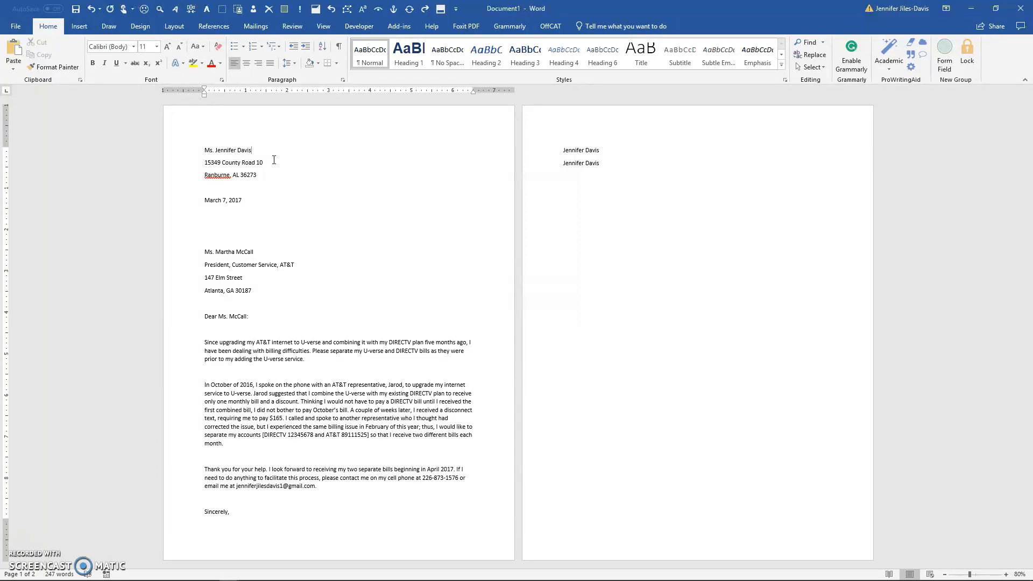
Apply 1.0 line spacing to the whole letter
left_click(274, 146)
key("ctrl+a")
left_click(290, 63)
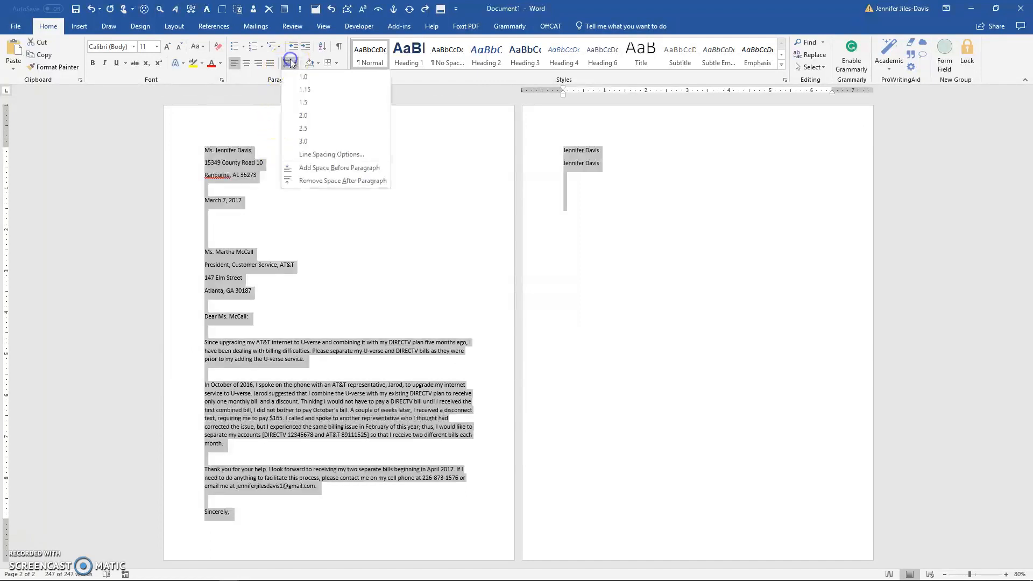
left_click(291, 77)
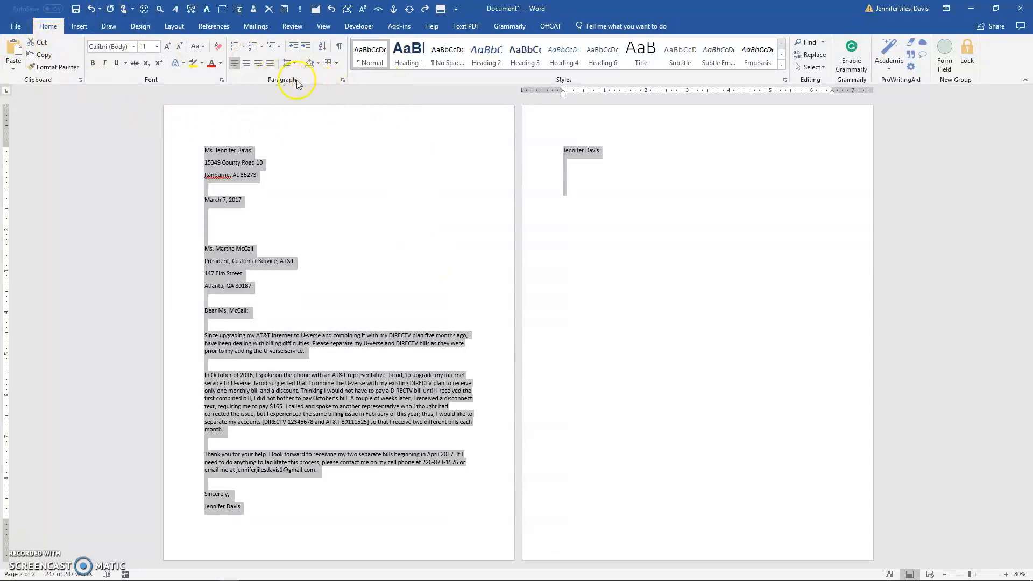
In the Paragraph dialog, set Single line spacing and 0 pt spacing after for the whole letter
left_click(343, 81)
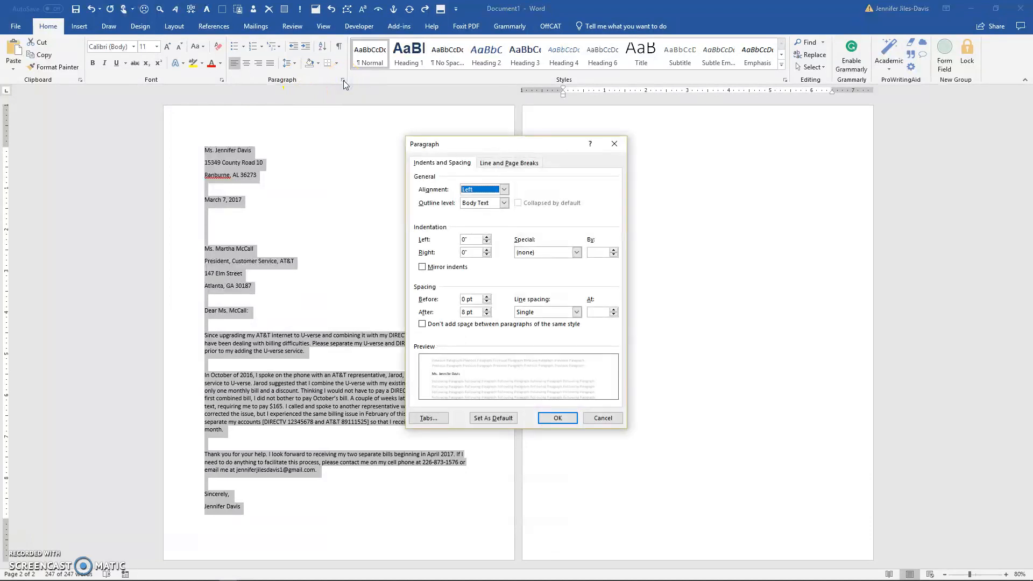
left_click_drag(514, 144, 573, 49)
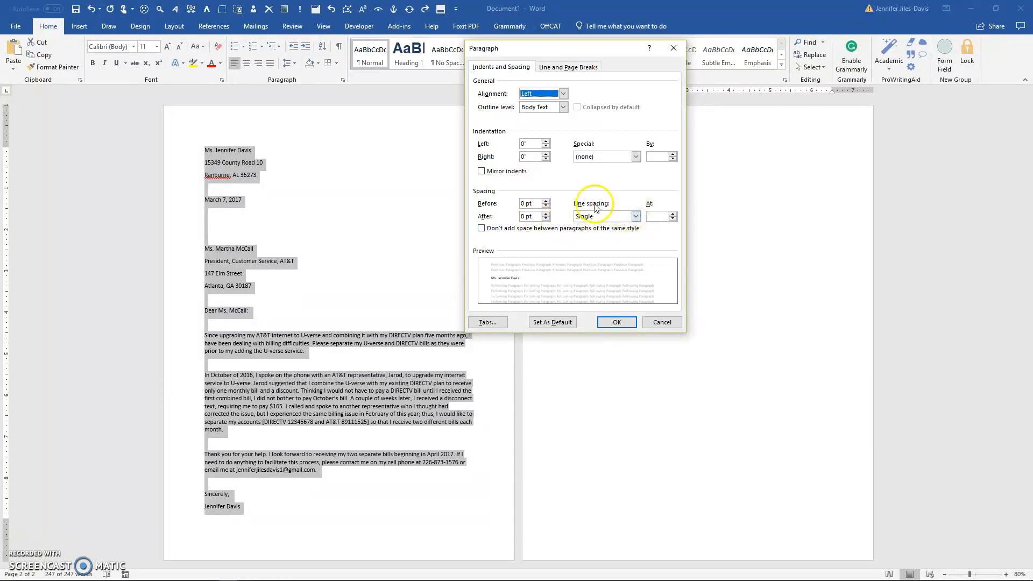
left_click(636, 217)
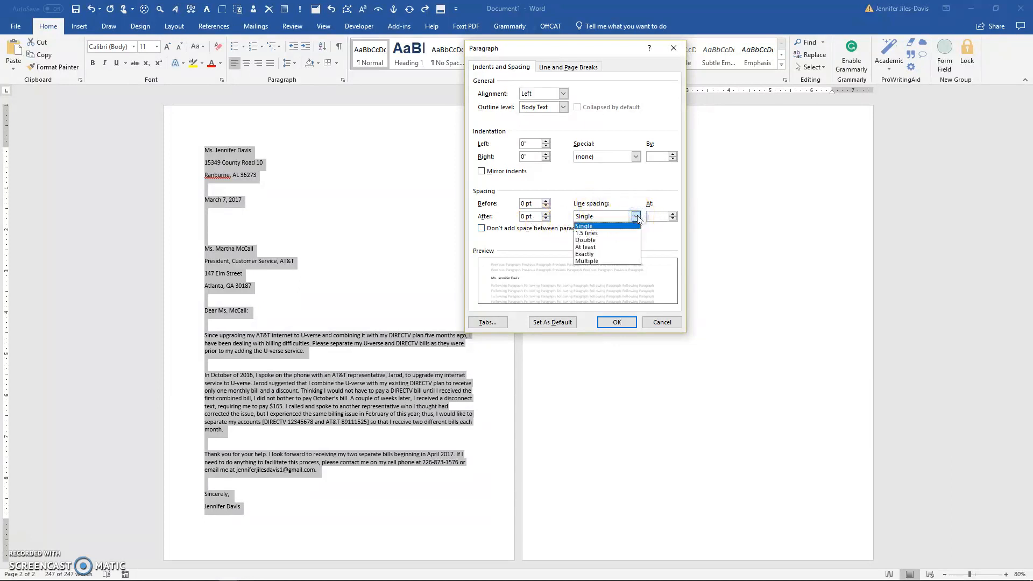
left_click(595, 261)
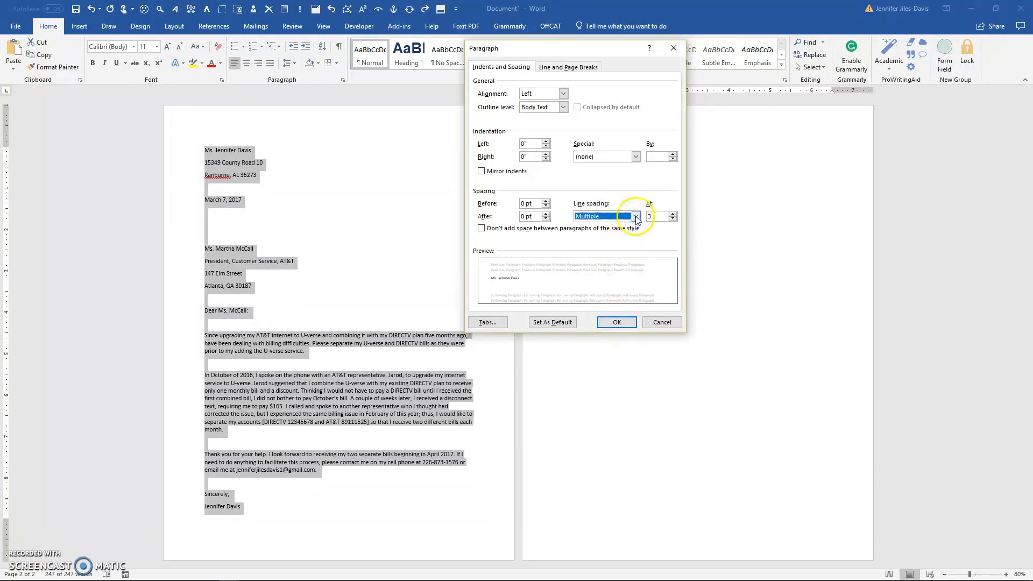
left_click(546, 219)
left_click(545, 219)
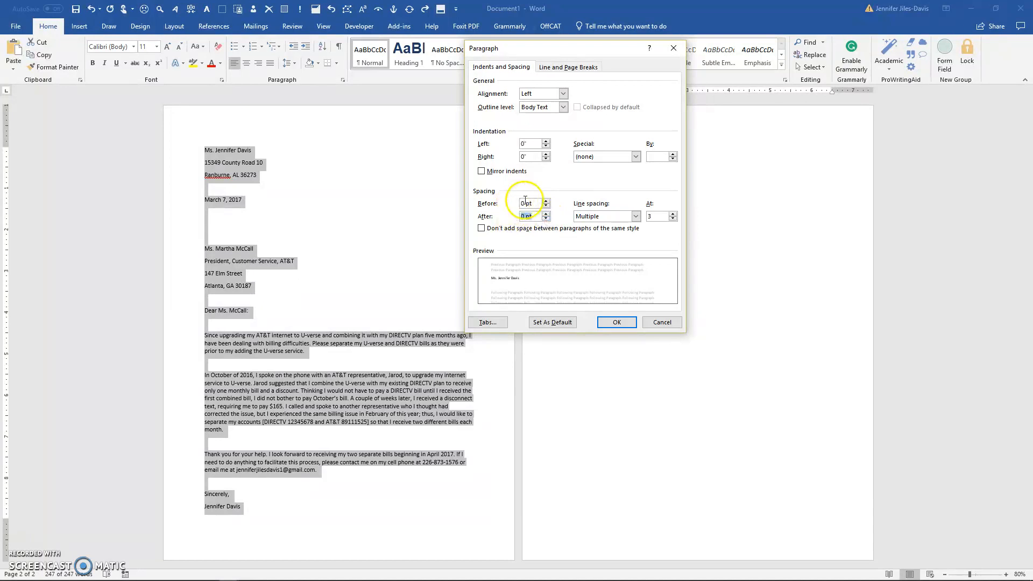
left_click(636, 215)
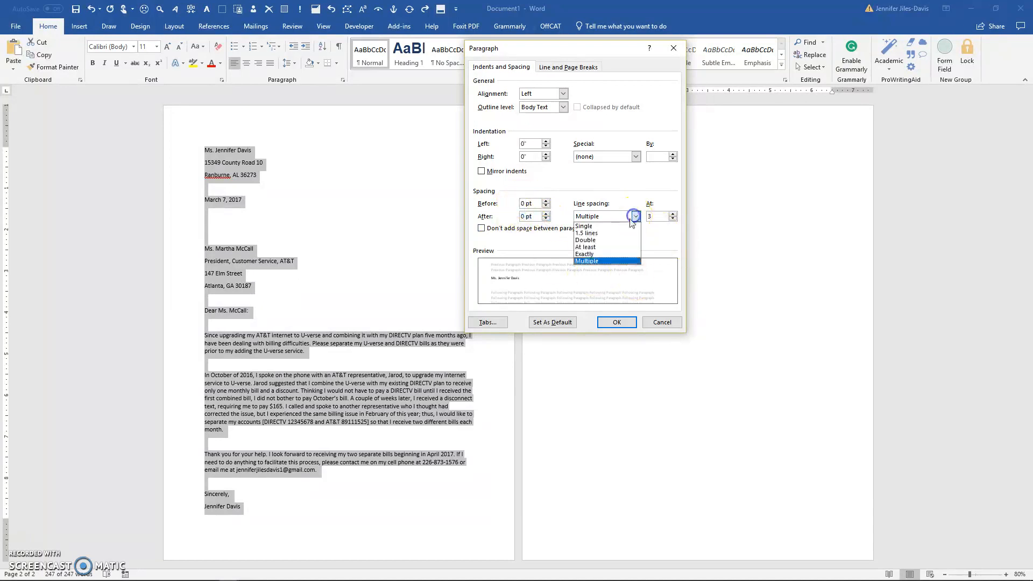
left_click(611, 226)
left_click(615, 322)
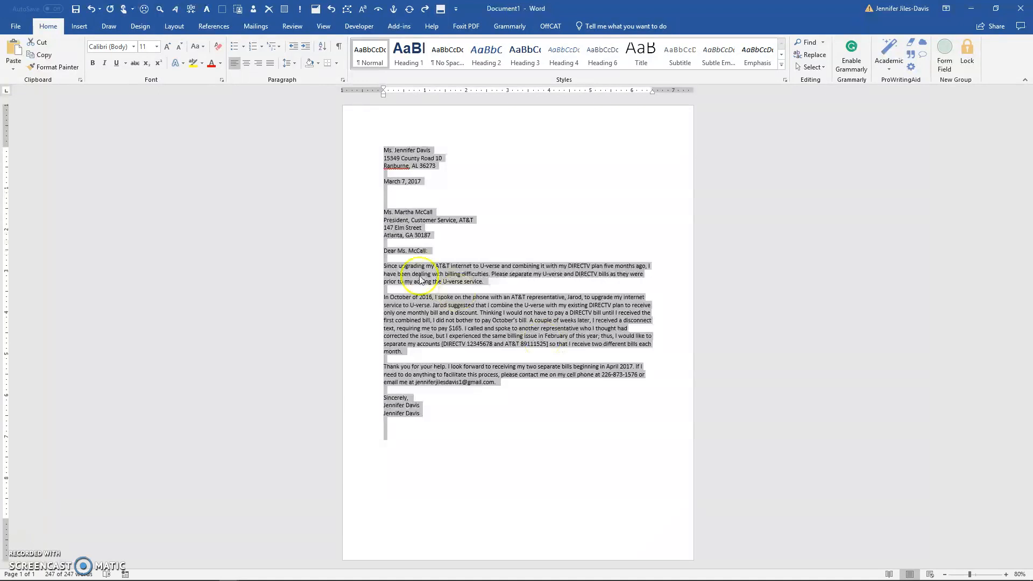
left_click(421, 173)
left_click_drag(389, 150, 452, 164)
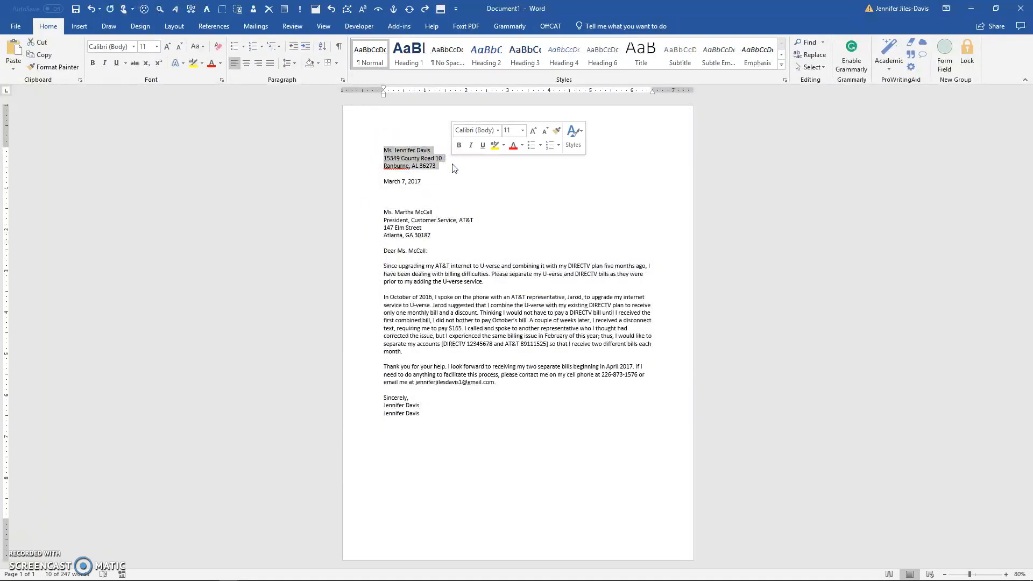
left_click(444, 188)
left_click_drag(392, 215, 434, 233)
left_click_drag(385, 266, 487, 282)
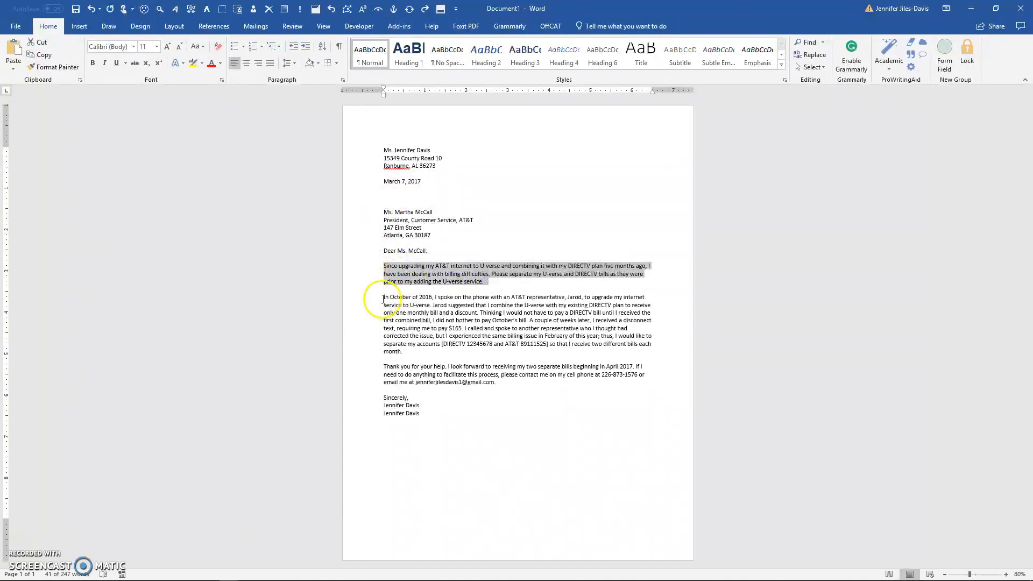
left_click(447, 336)
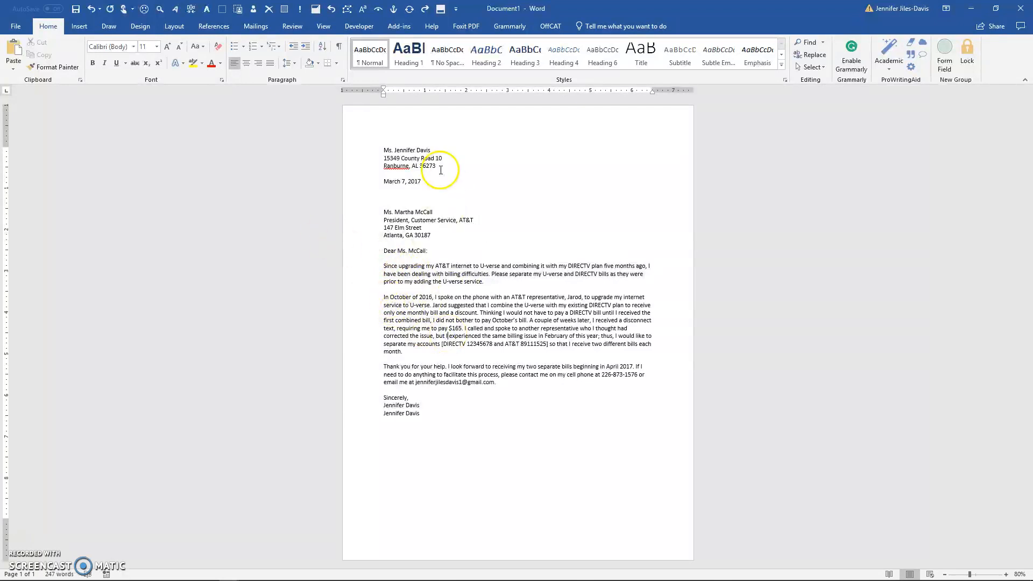
left_click(384, 173)
left_click(434, 215)
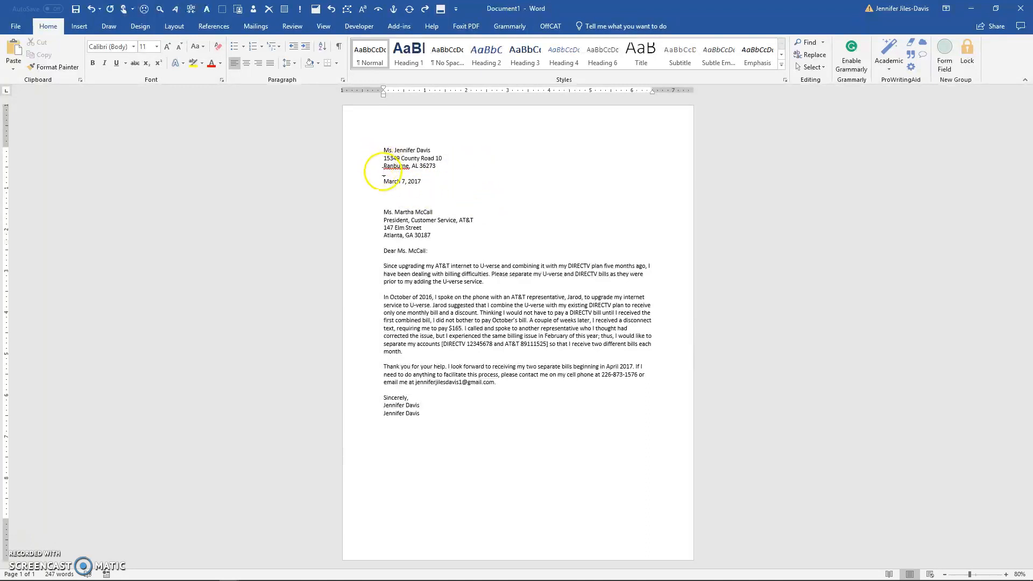
left_click_drag(383, 181, 424, 188)
key("Delete")
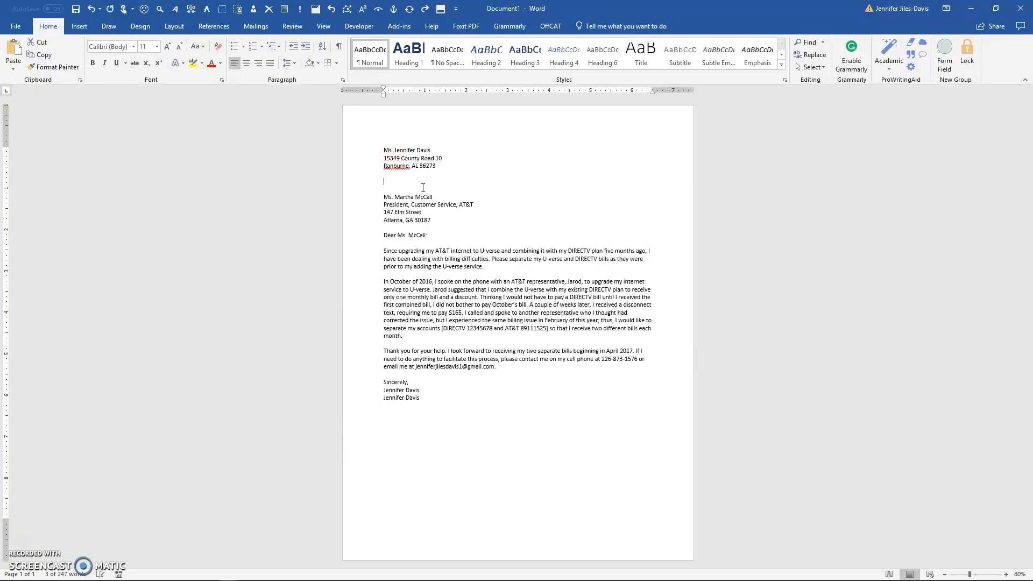
left_click(436, 165)
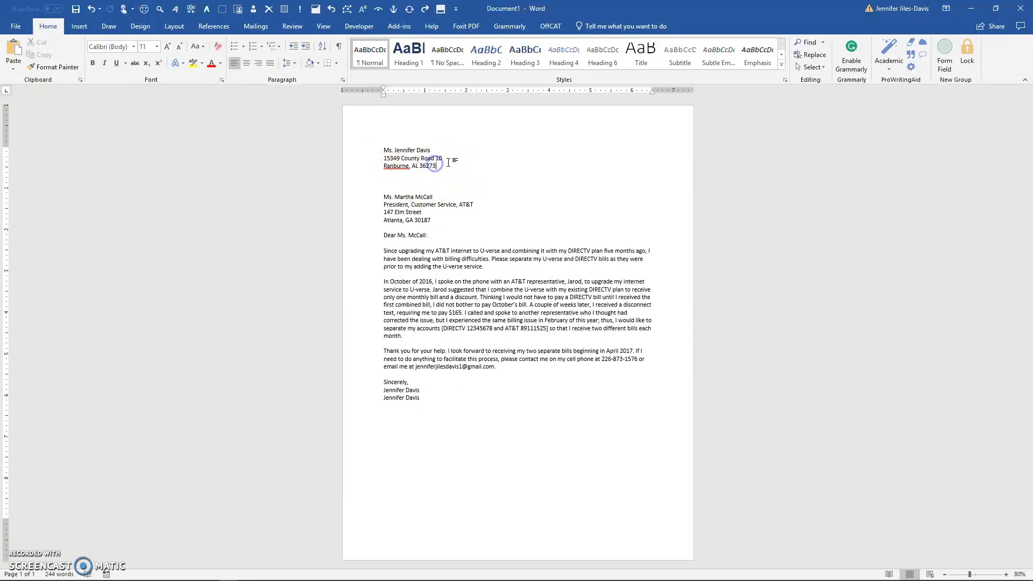
key("Delete")
key("Delete")
key("Delete")
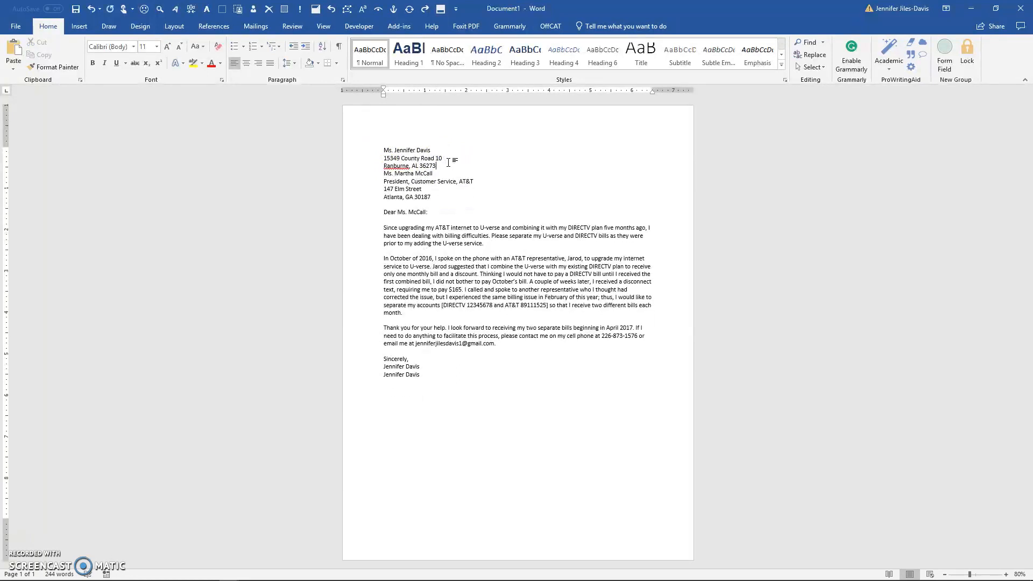
key("Delete")
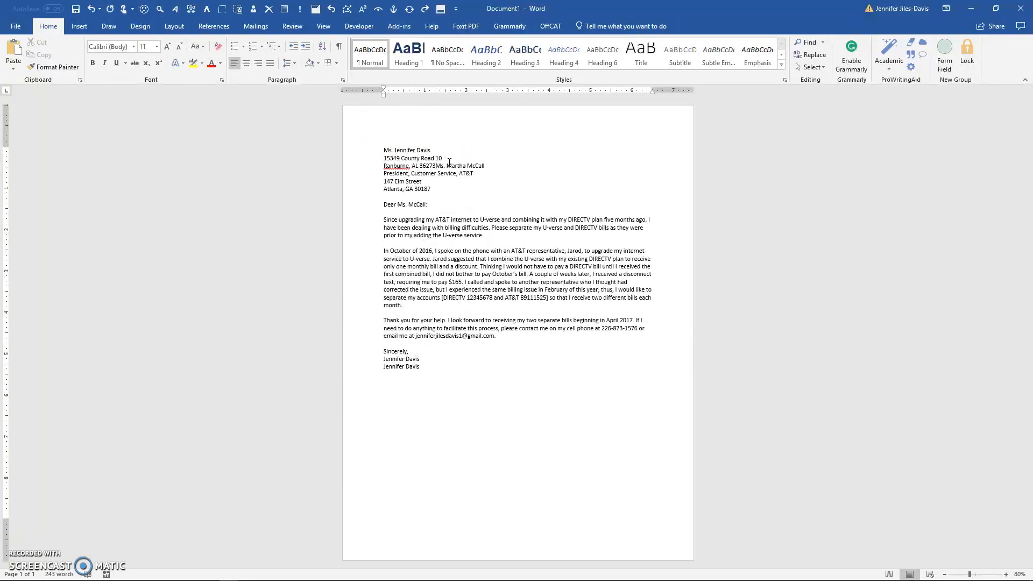
key("Return")
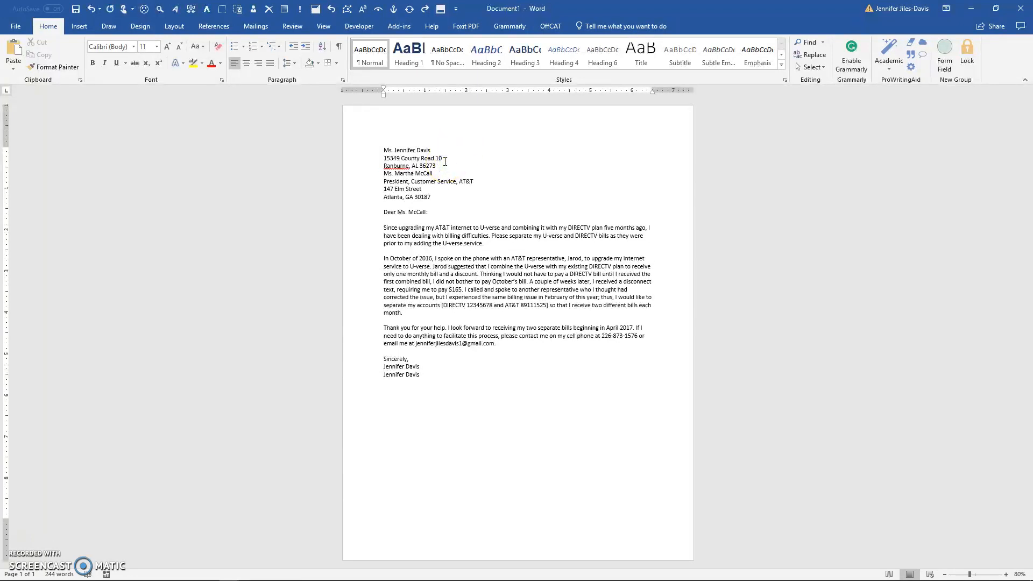
key("Return")
key("Return")
type("Mar")
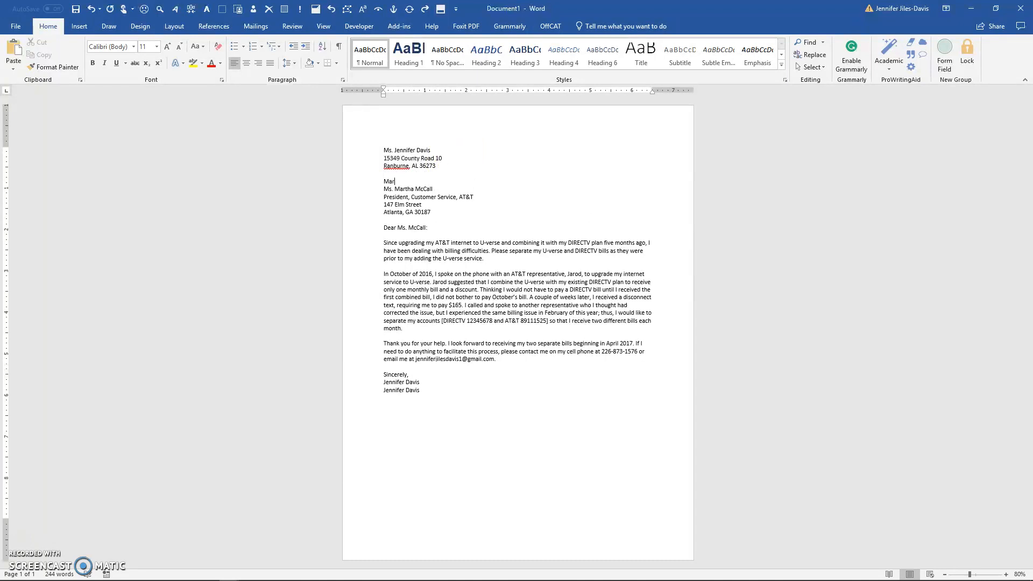
type("ch 7, 2017")
key("Return")
key("Return")
key("Return")
key("Return")
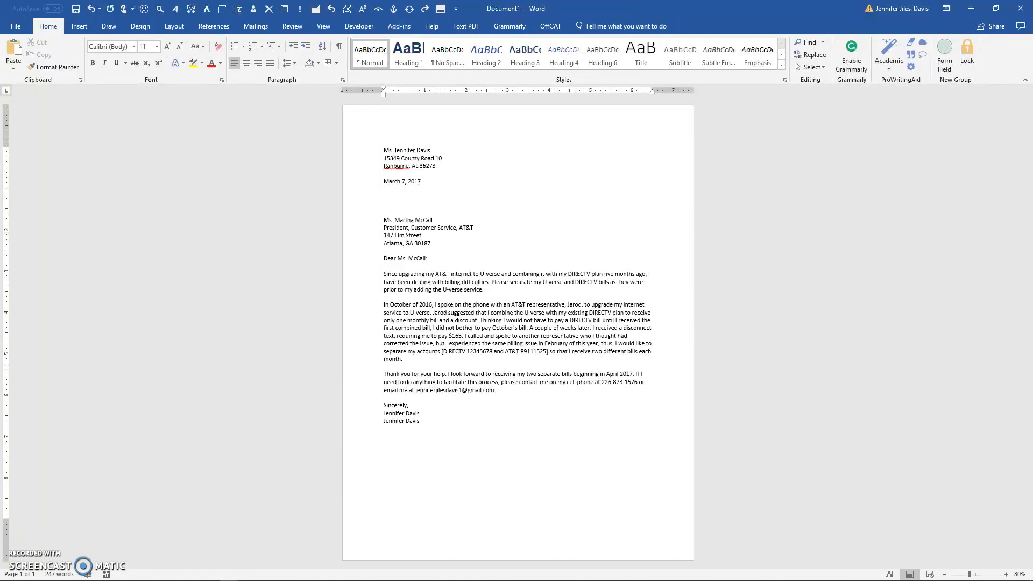
type("M")
key("Delete")
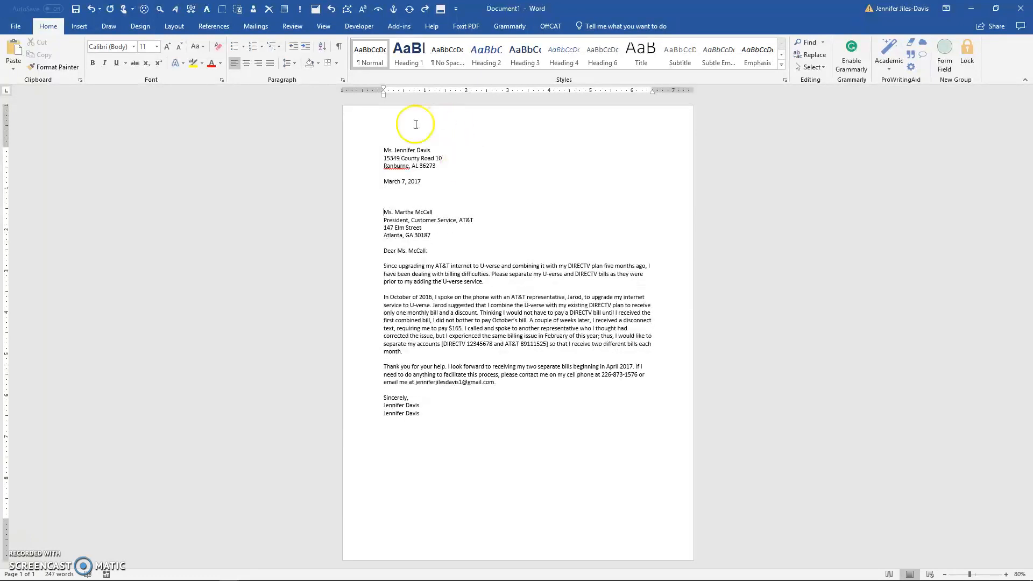
left_click(385, 243)
left_click_drag(384, 250, 432, 252)
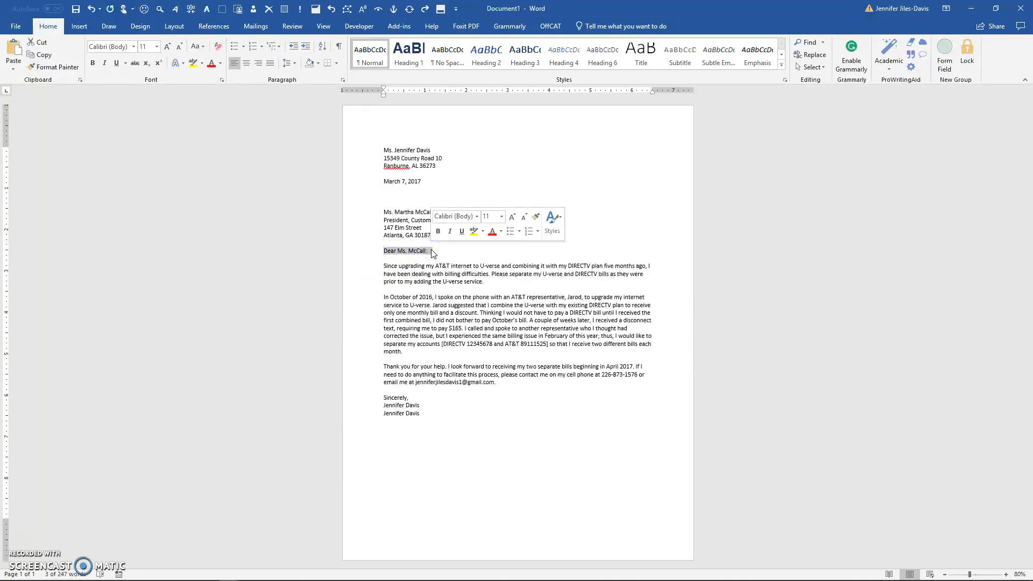
left_click(385, 263)
left_click(385, 288)
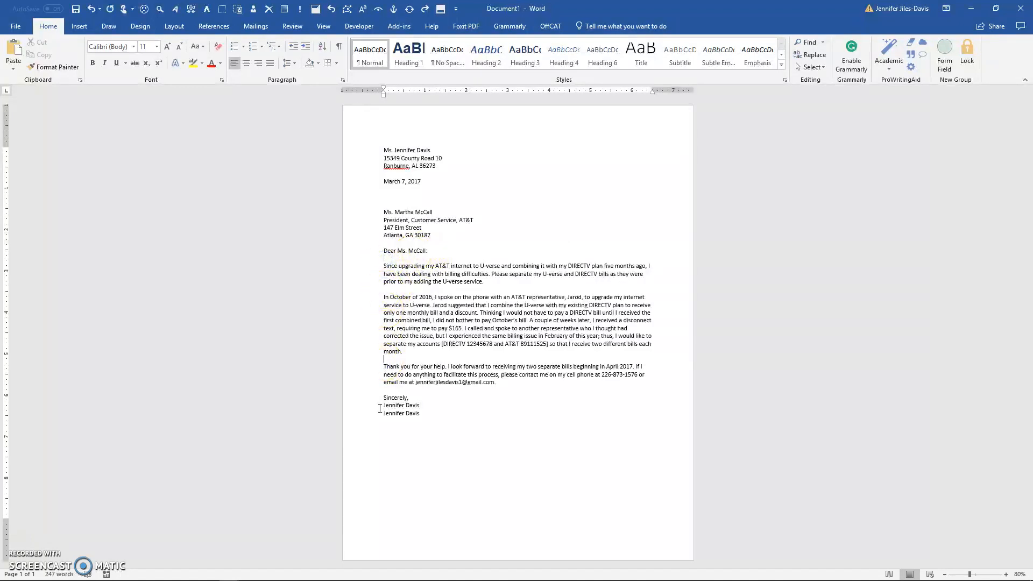
left_click(390, 391)
left_click(388, 397)
left_click(386, 402)
left_click_drag(387, 401, 421, 403)
key("Delete")
key("ctrl+z")
key("BackSpace")
key("Return")
key("Return")
key("Return")
key("Return")
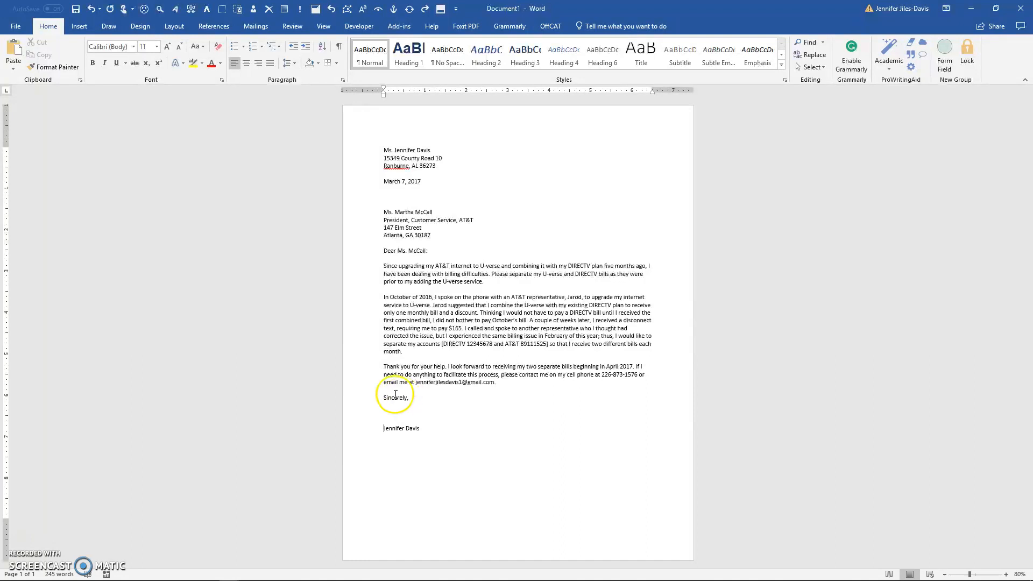
left_click(385, 407)
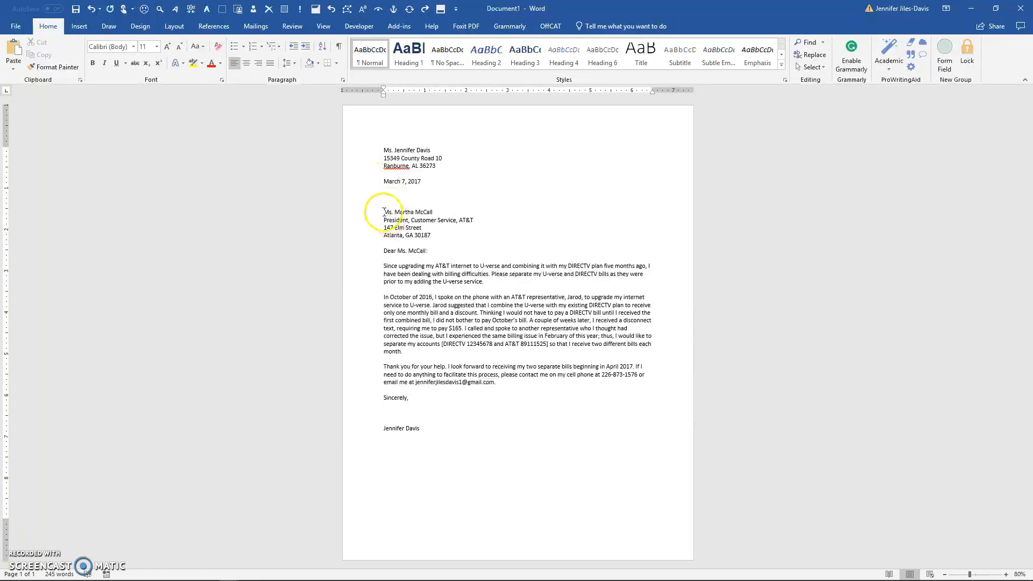
left_click(380, 404)
key("Delete")
key("Delete")
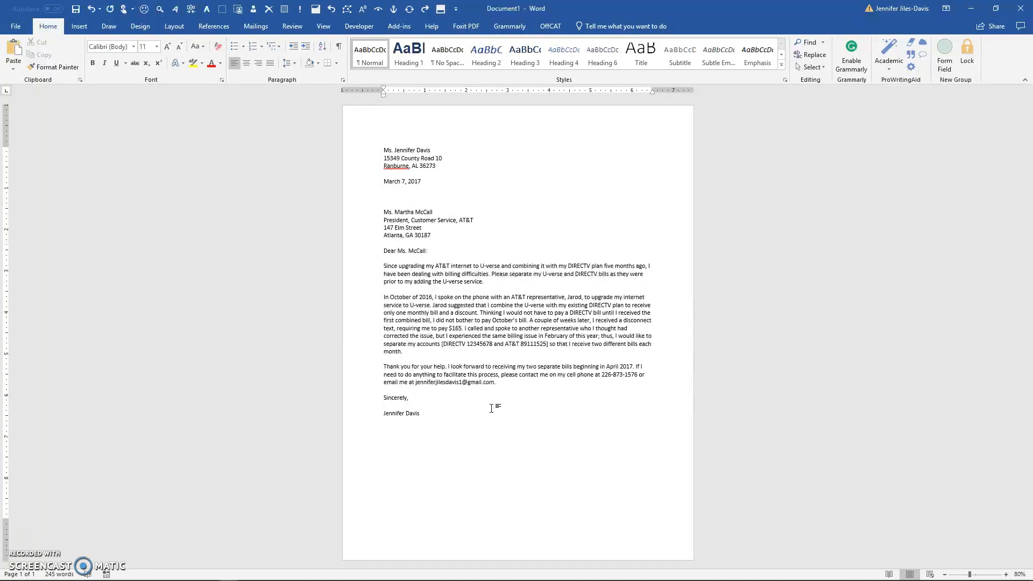
Format the upper name line under Sincerely as Freestyle Script, 36 pt, Dark Blue
left_click_drag(385, 405, 420, 406)
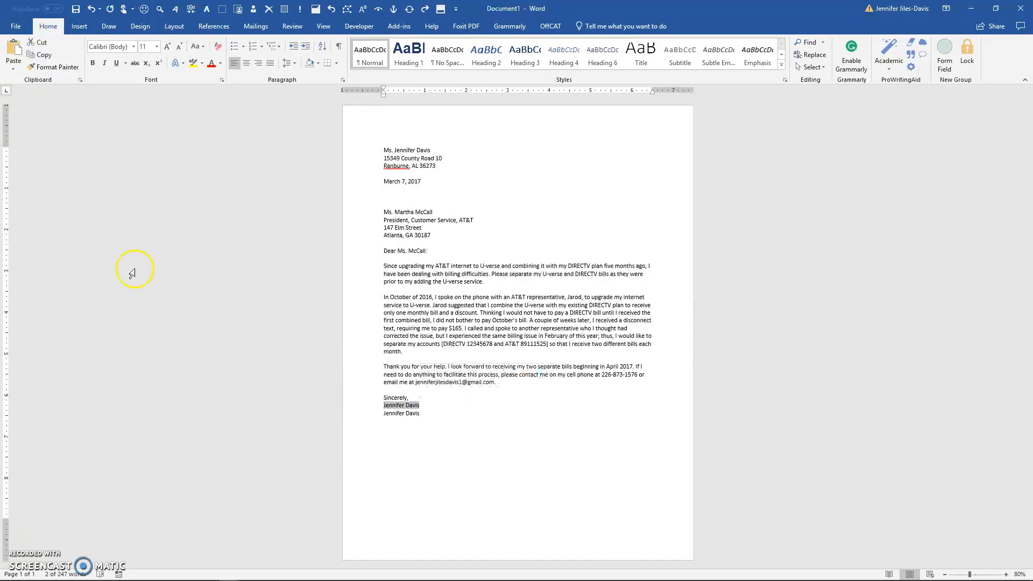
left_click(133, 47)
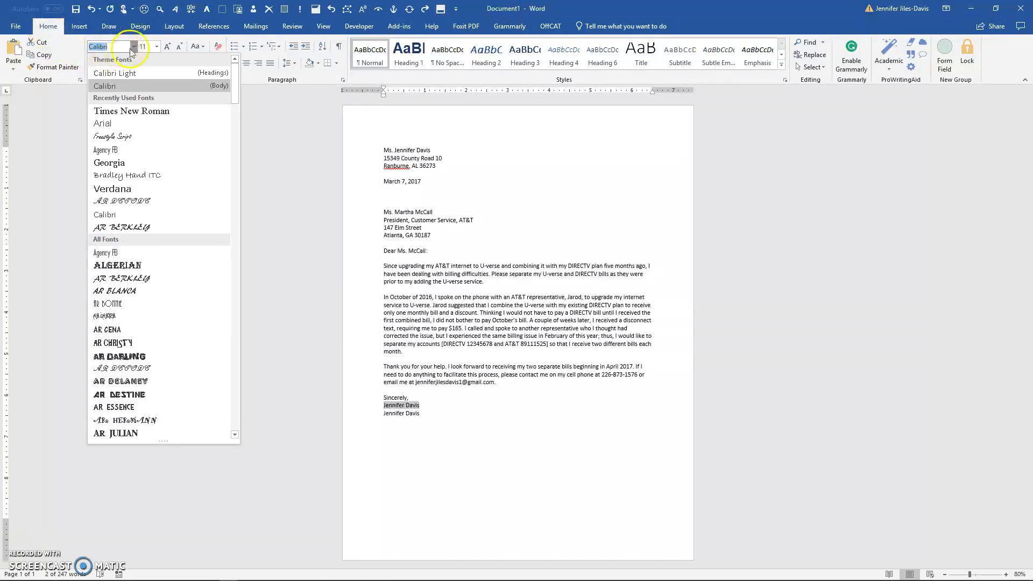
left_click(120, 138)
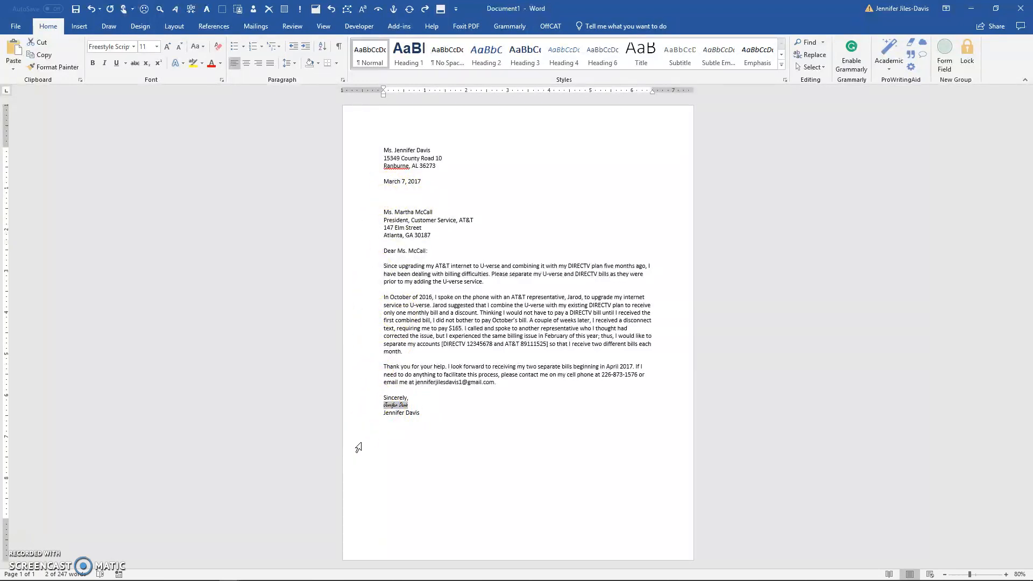
left_click(157, 47)
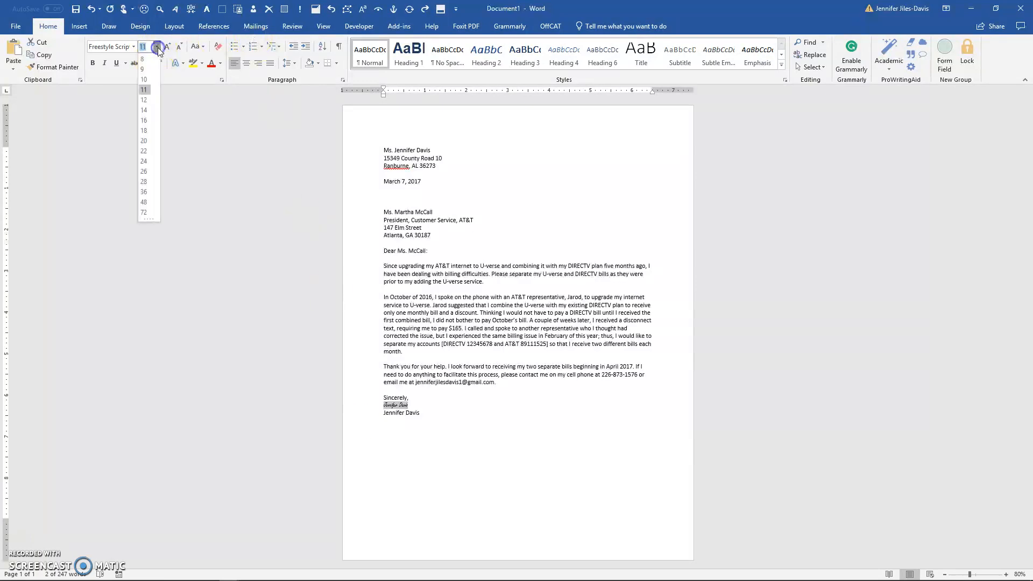
left_click(143, 192)
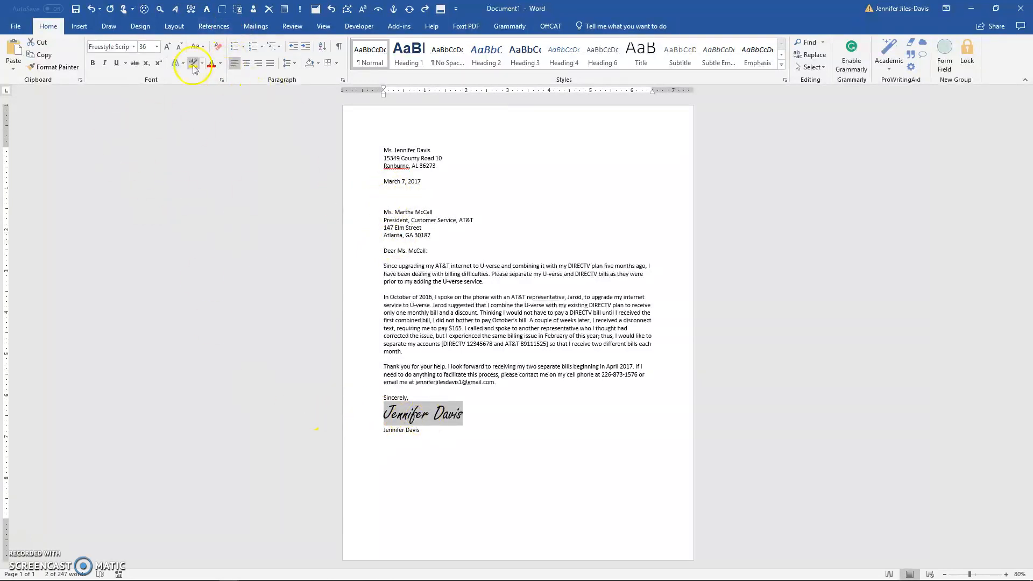
left_click(222, 64)
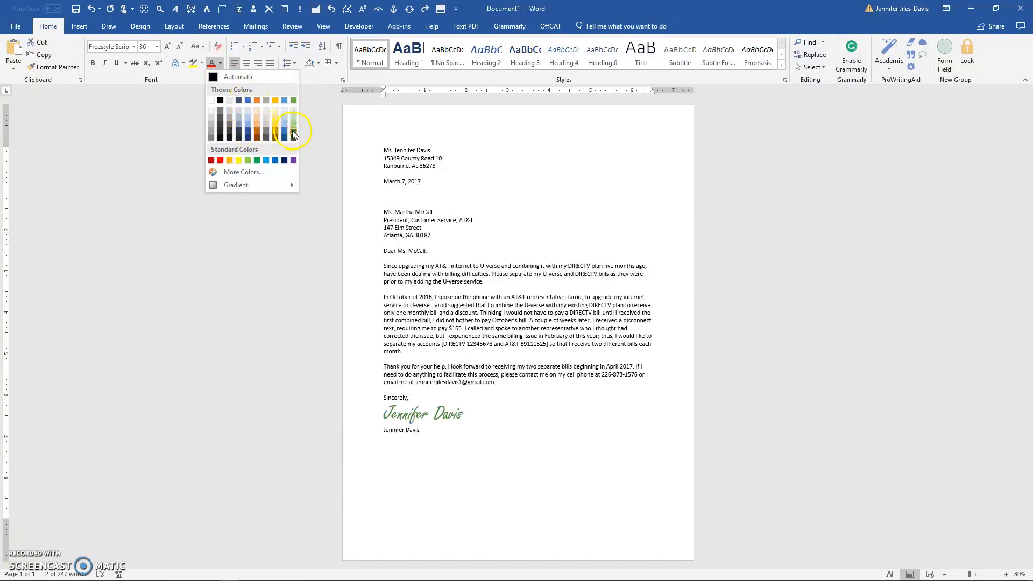
left_click(284, 159)
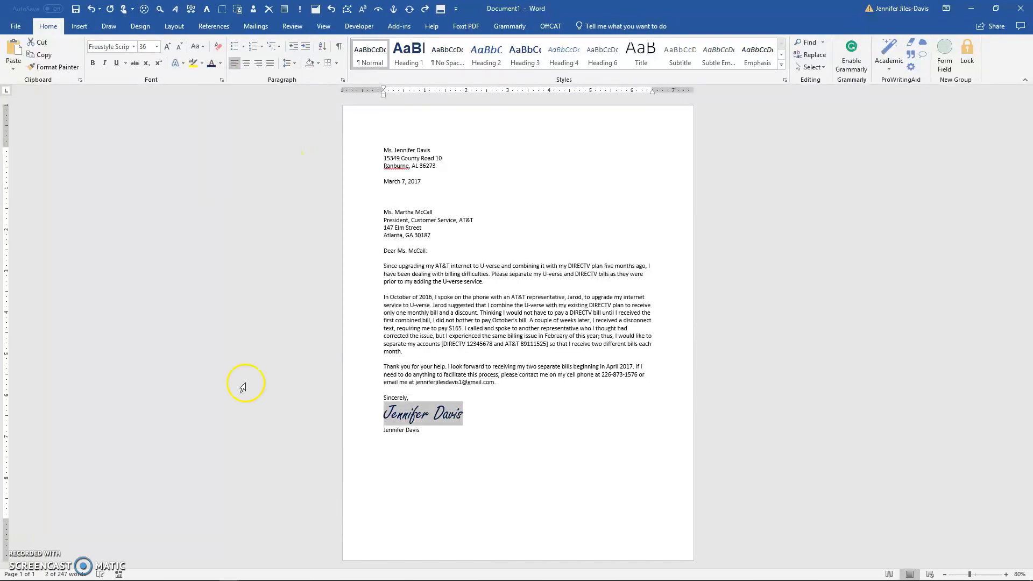
Bold the script signature, check the font colour palette unchanged, and reselect the signature
left_click(93, 63)
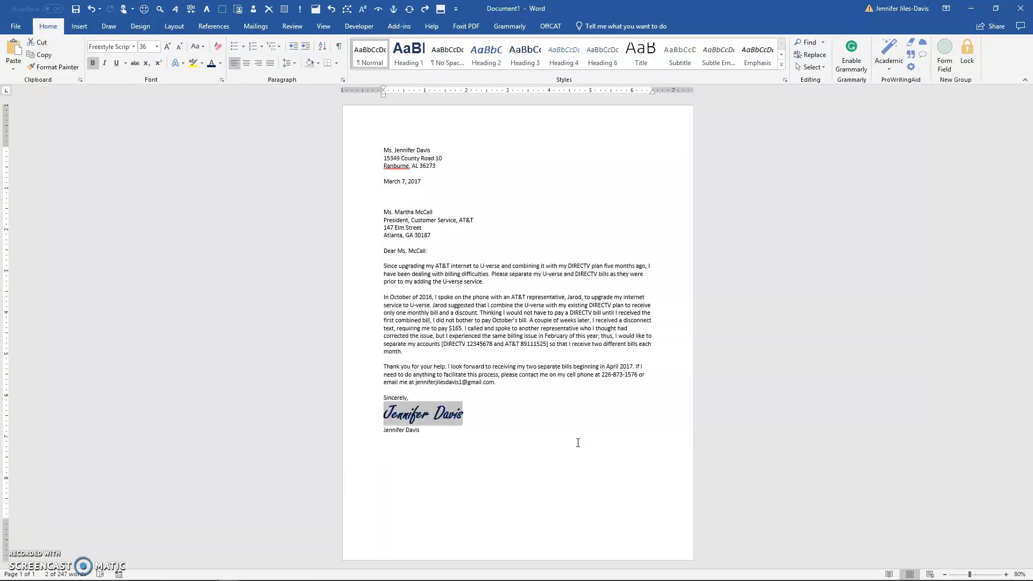
left_click(444, 383)
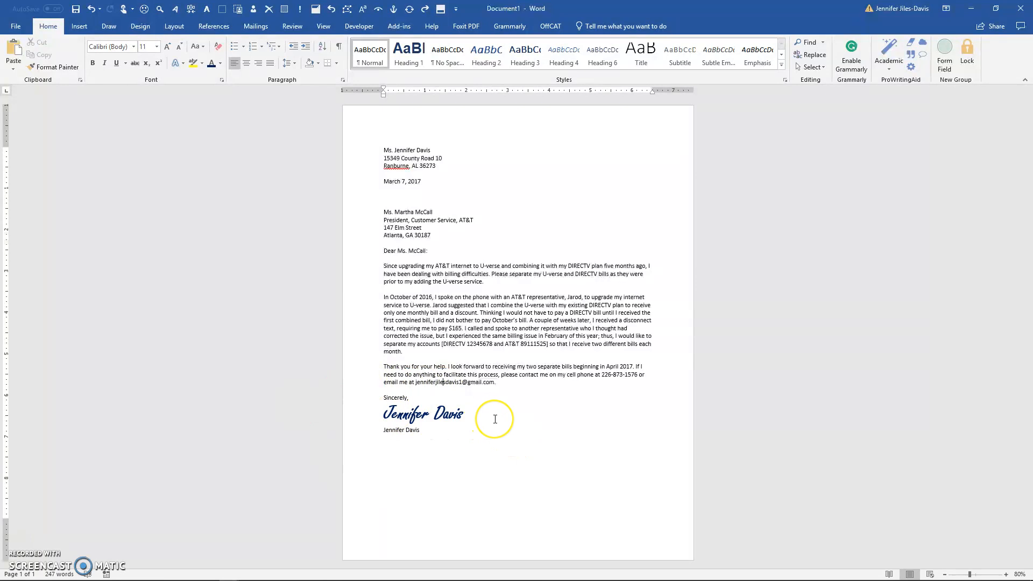
left_click(220, 64)
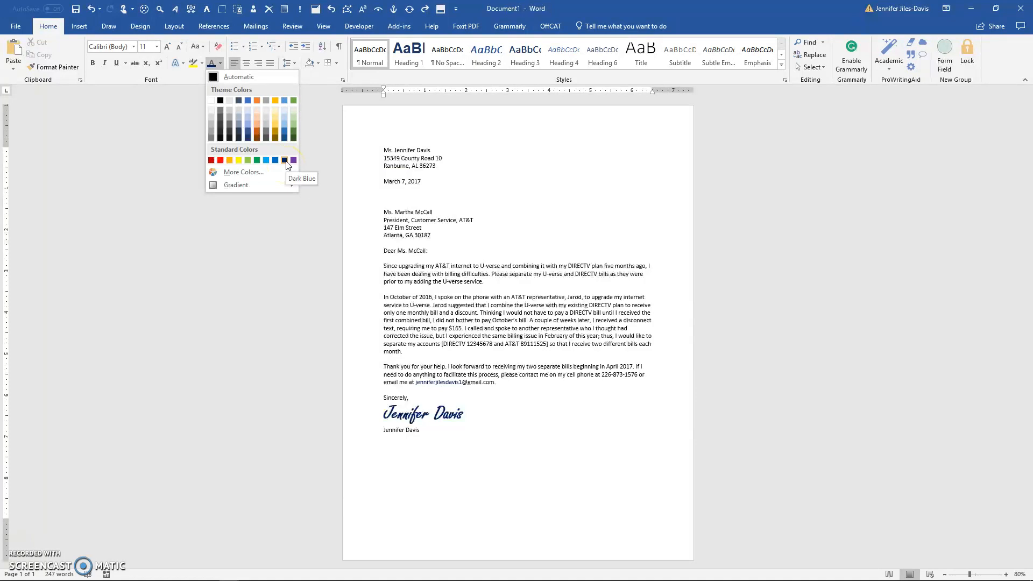
left_click(399, 417)
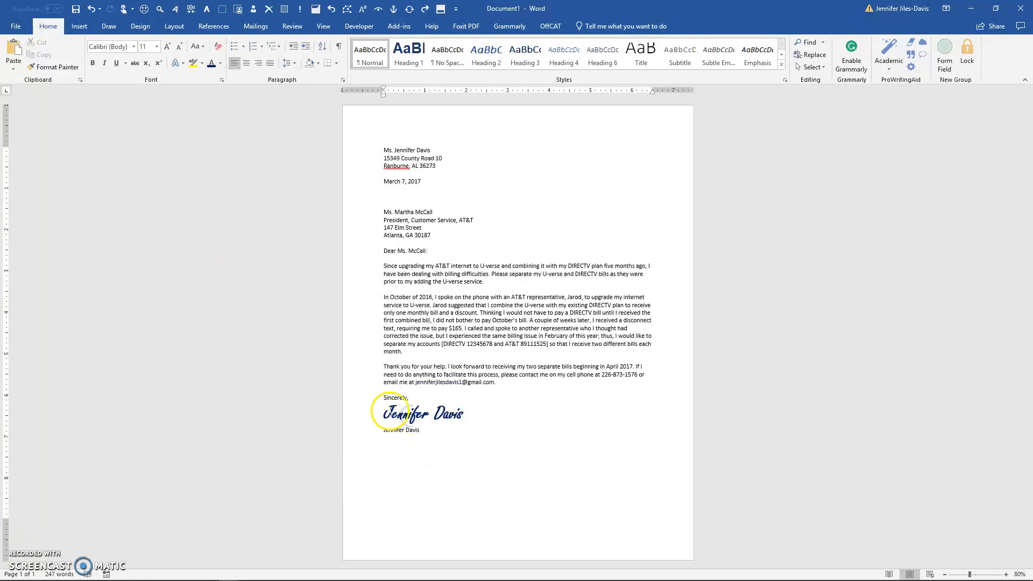
left_click_drag(384, 413, 464, 417)
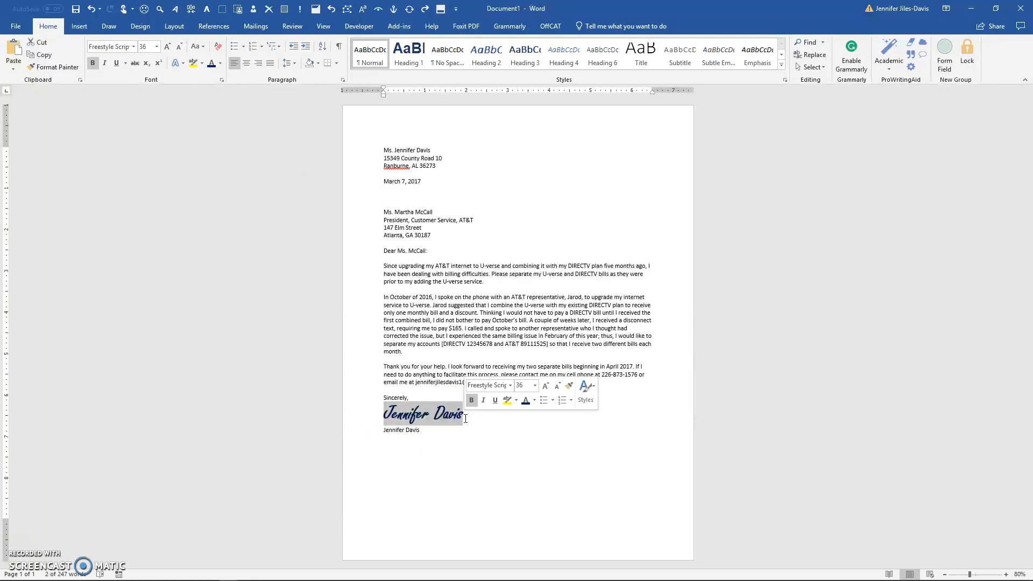
left_click(383, 415)
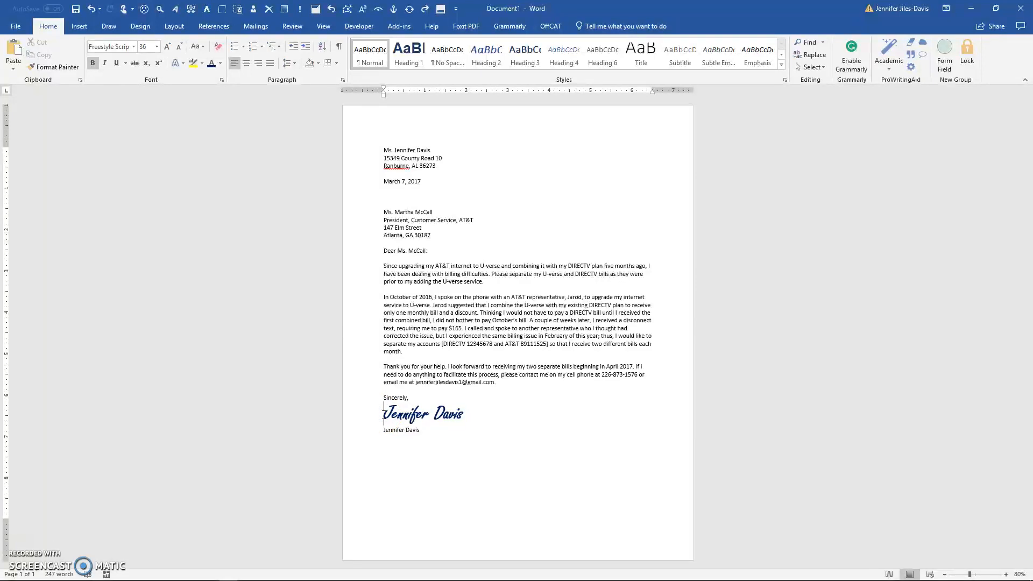
left_click_drag(383, 414, 465, 418)
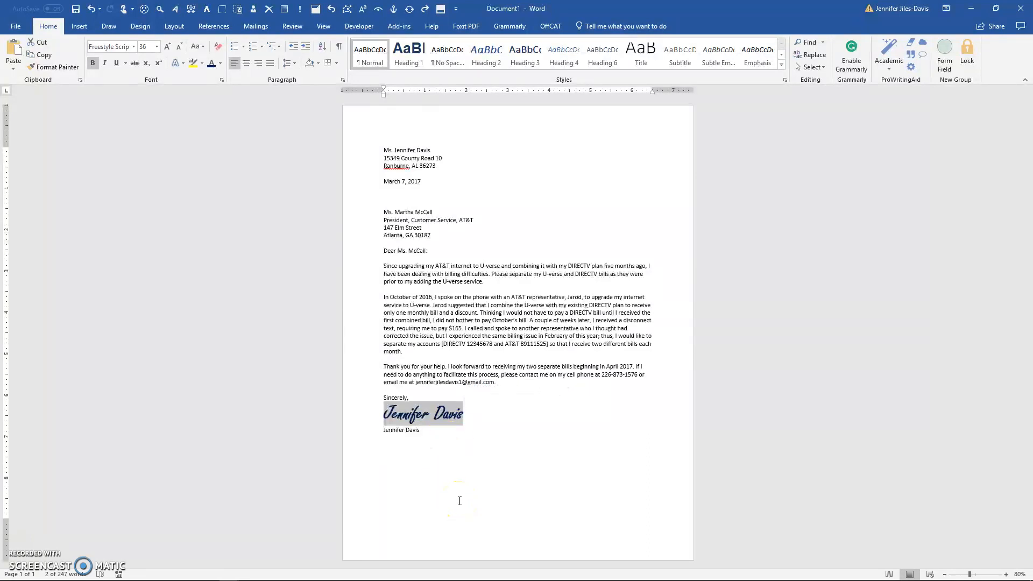
Change the signature font to AR DECODE at 36 pt, keeping it after browsing other fonts
left_click(132, 47)
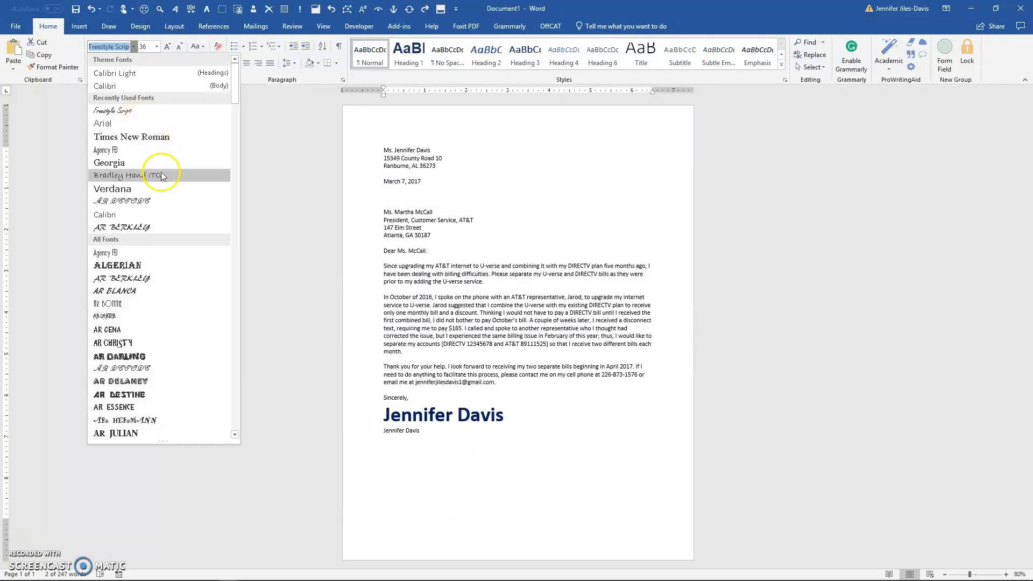
left_click(147, 202)
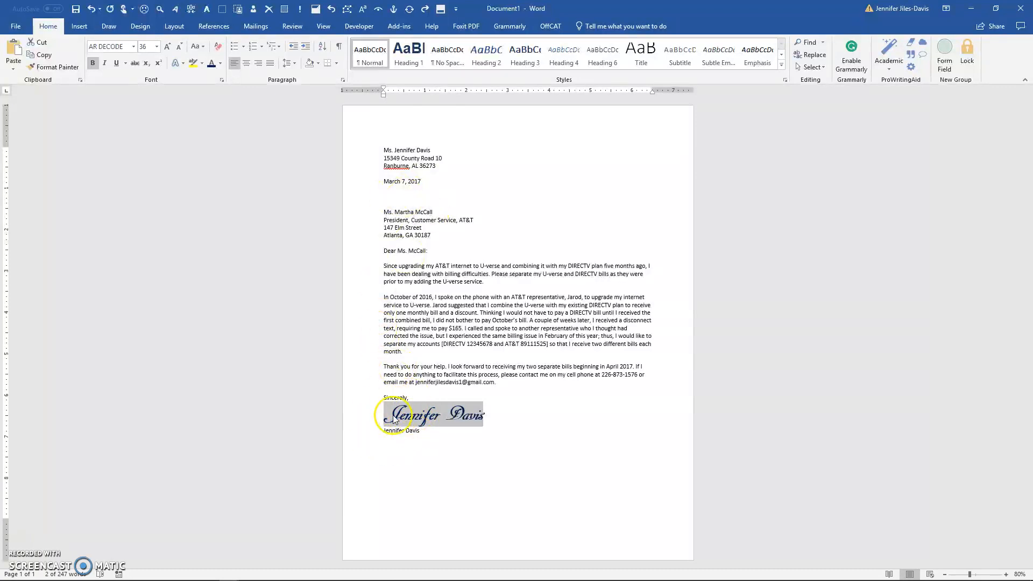
left_click(166, 47)
left_click(133, 47)
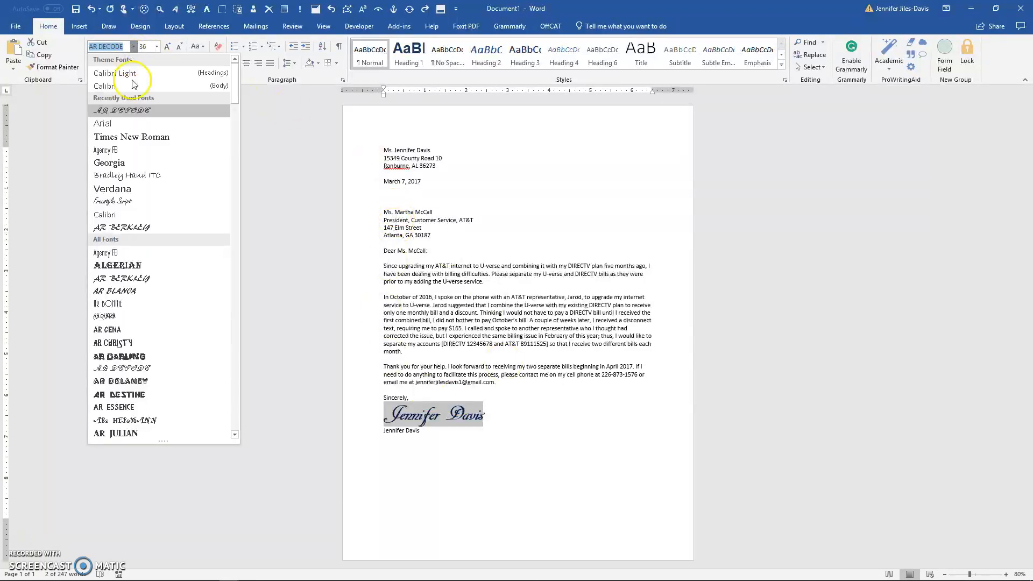
scroll(150, 350, "down", 3)
scroll(149, 350, "down", 7)
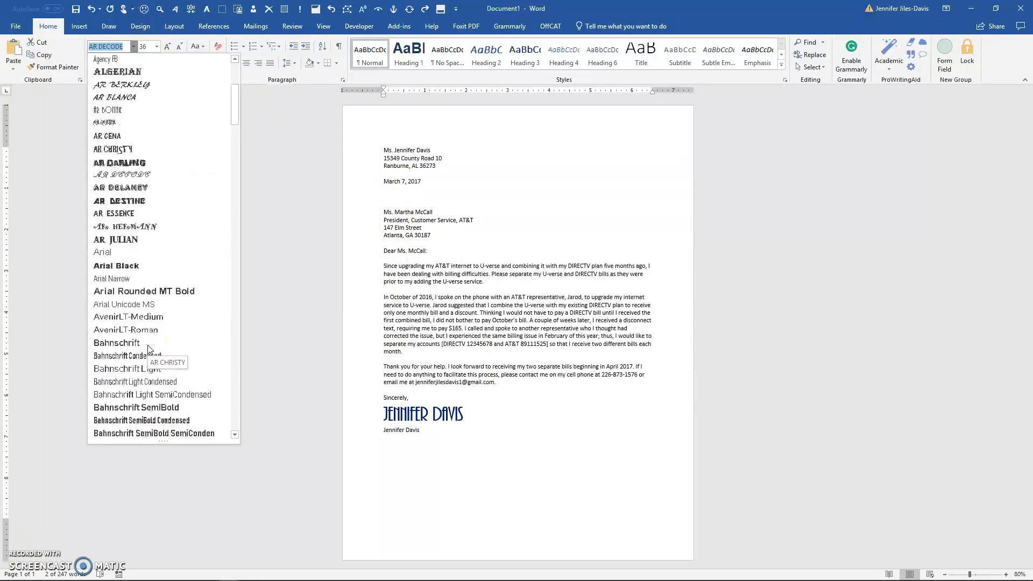
scroll(147, 346, "down", 1)
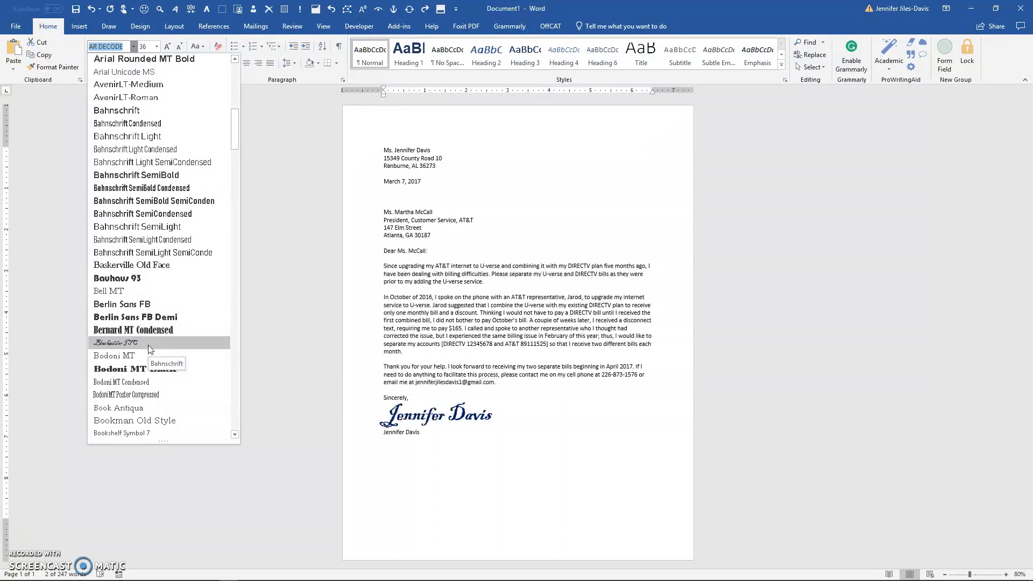
scroll(148, 345, "down", 2)
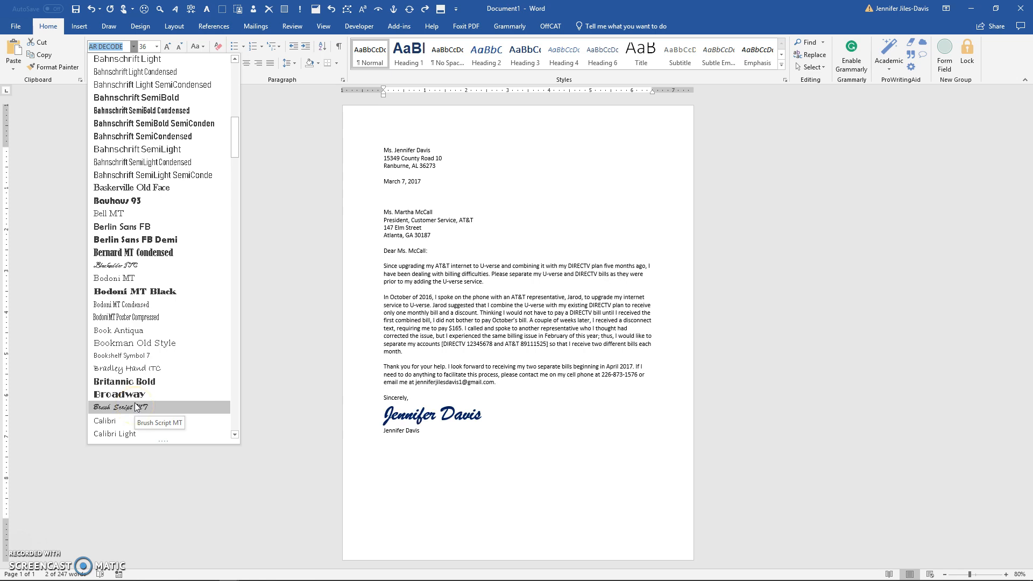
scroll(158, 334, "up", 5)
scroll(159, 335, "up", 8)
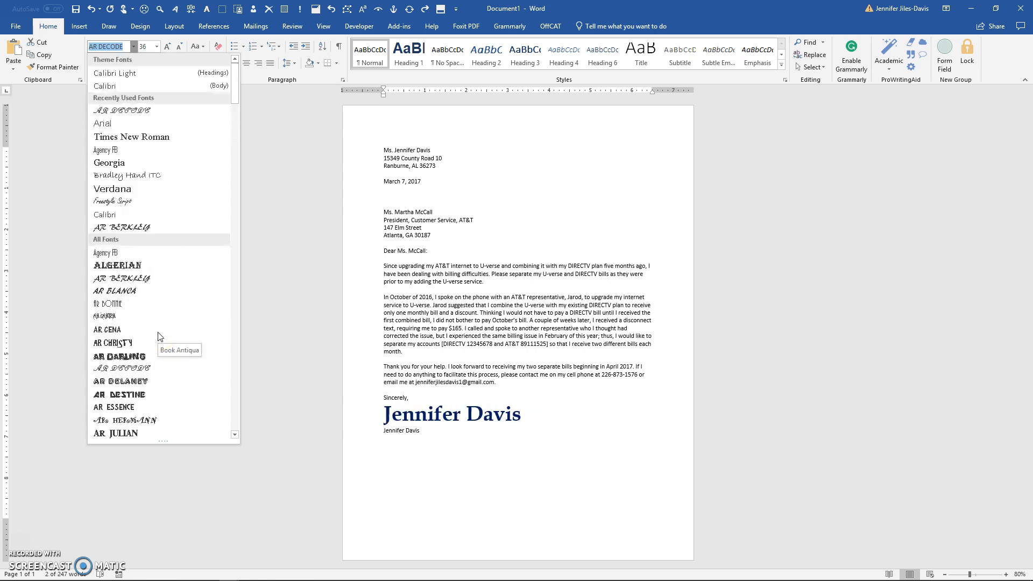
left_click(133, 112)
left_click(608, 409)
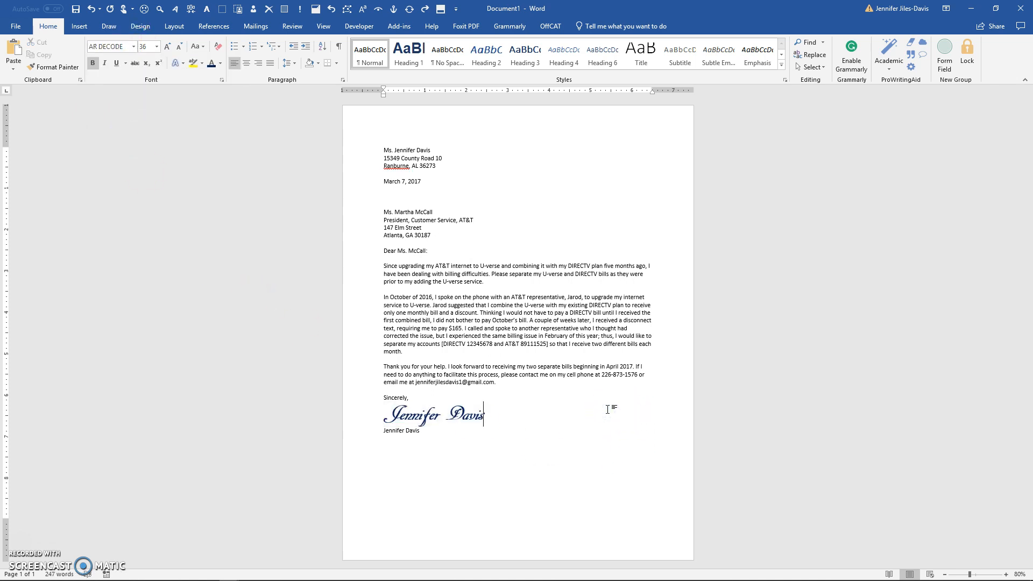
left_click(965, 10)
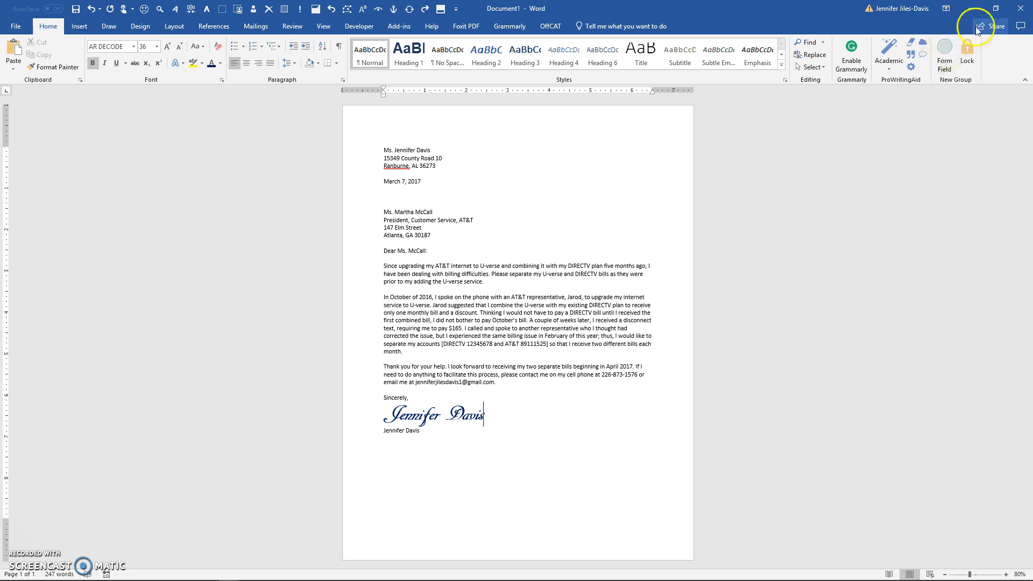
left_click(970, 12)
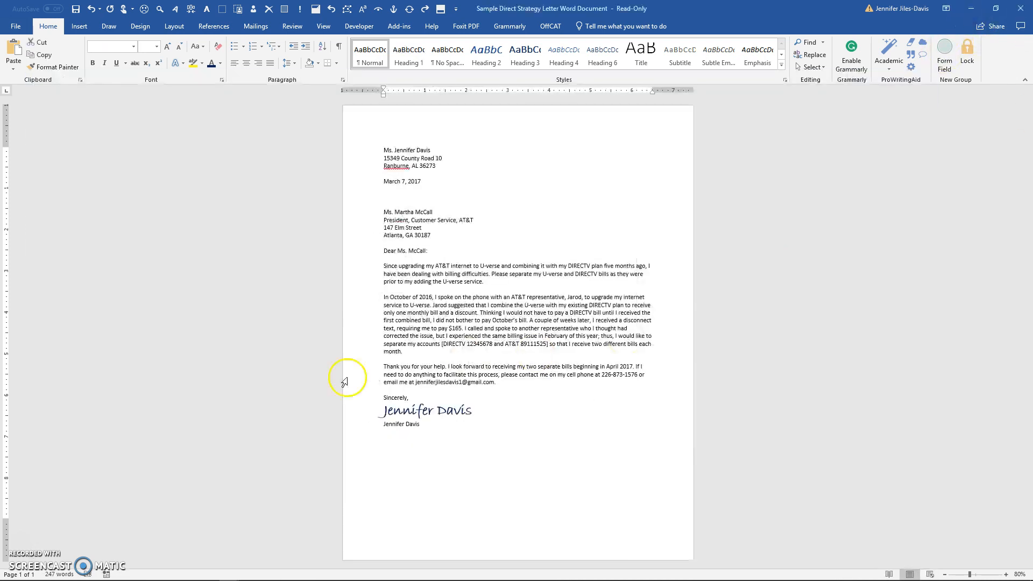
key("ctrl+a")
left_click(1021, 8)
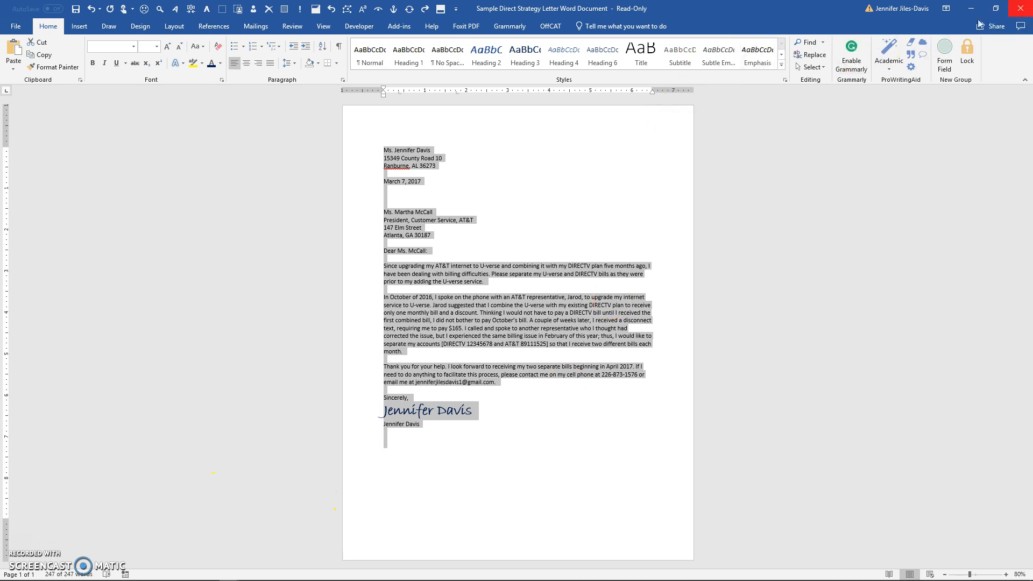
left_click(514, 319)
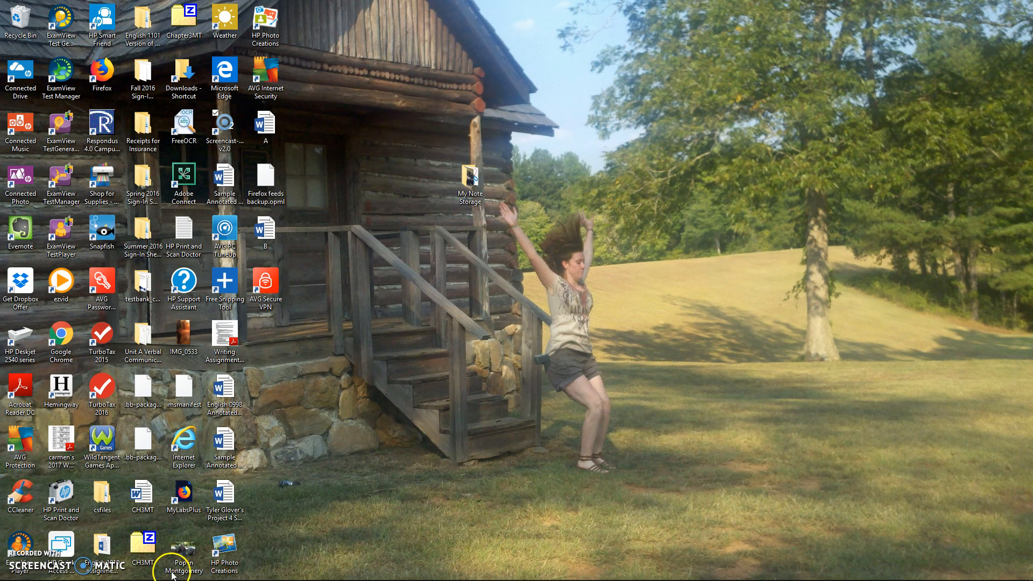
mouse_move(194, 576)
mouse_move(236, 573)
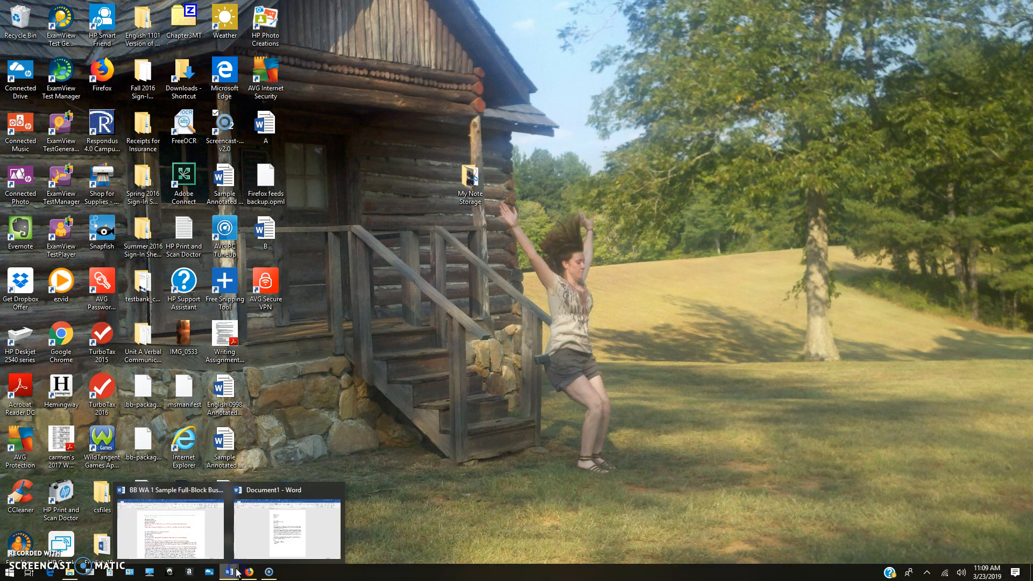
left_click(183, 530)
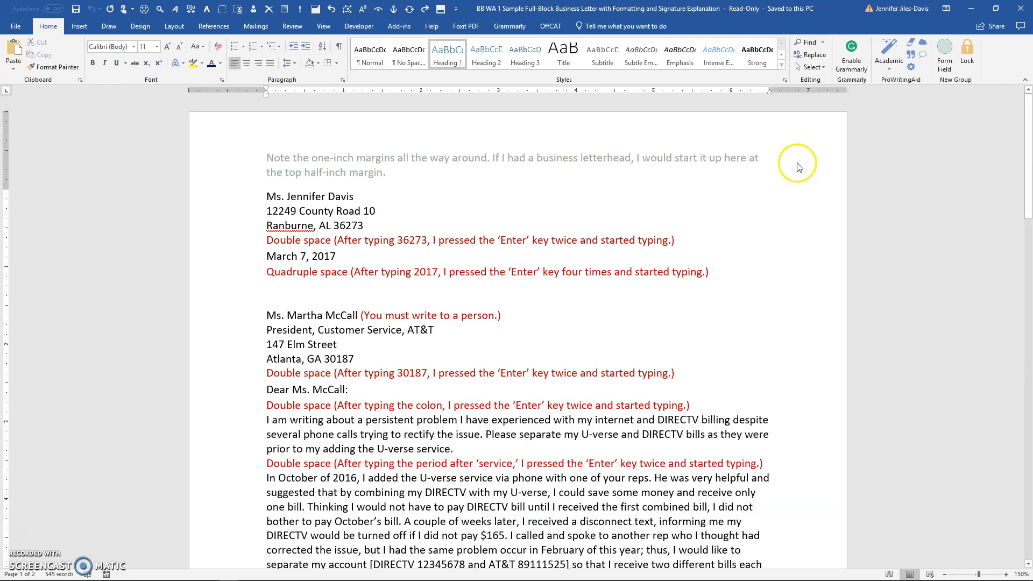
scroll(697, 317, "down", 1)
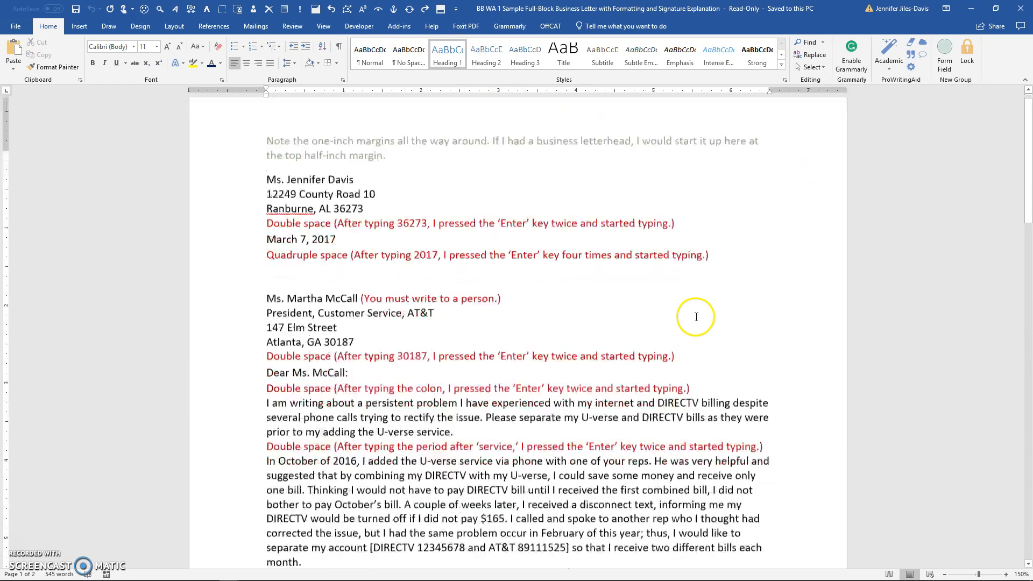
scroll(696, 317, "down", 1)
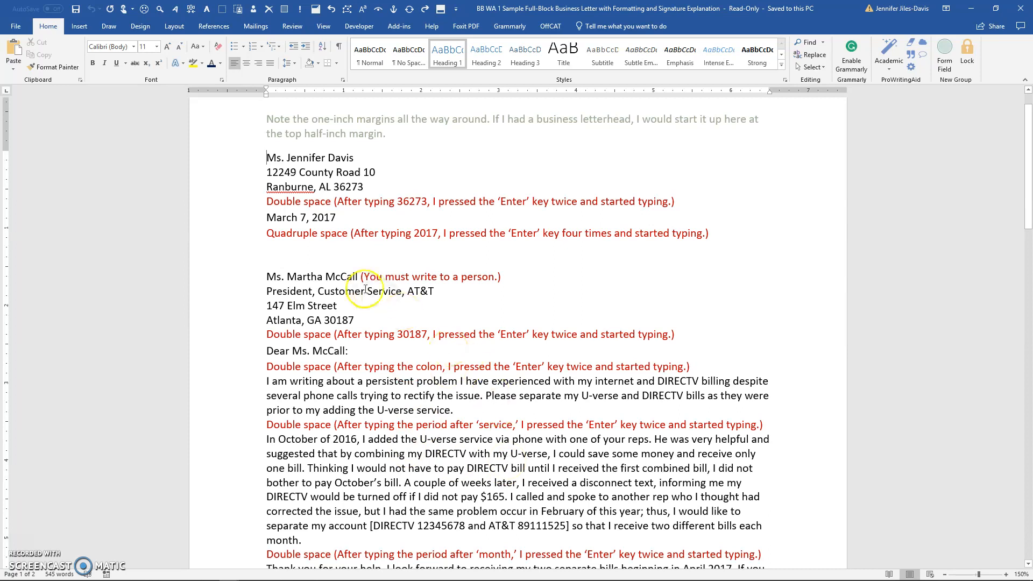
scroll(472, 149, "up", 2)
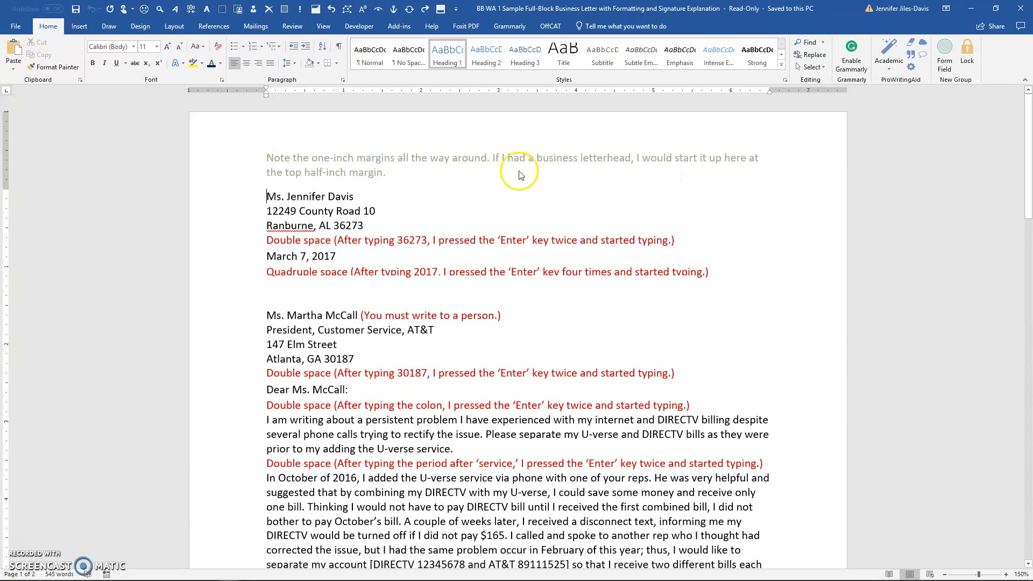
mouse_move(336, 575)
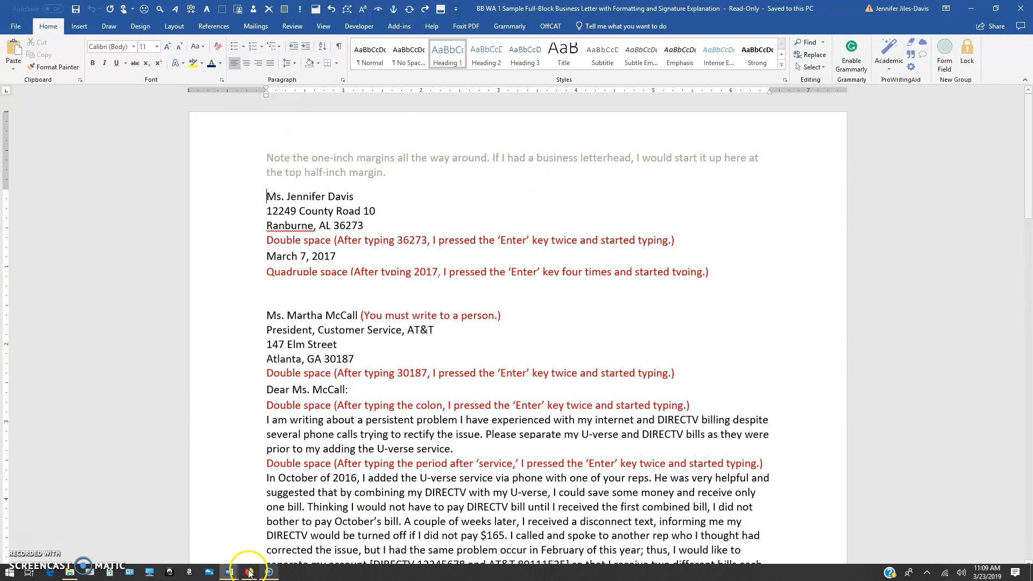
mouse_move(229, 571)
left_click(300, 530)
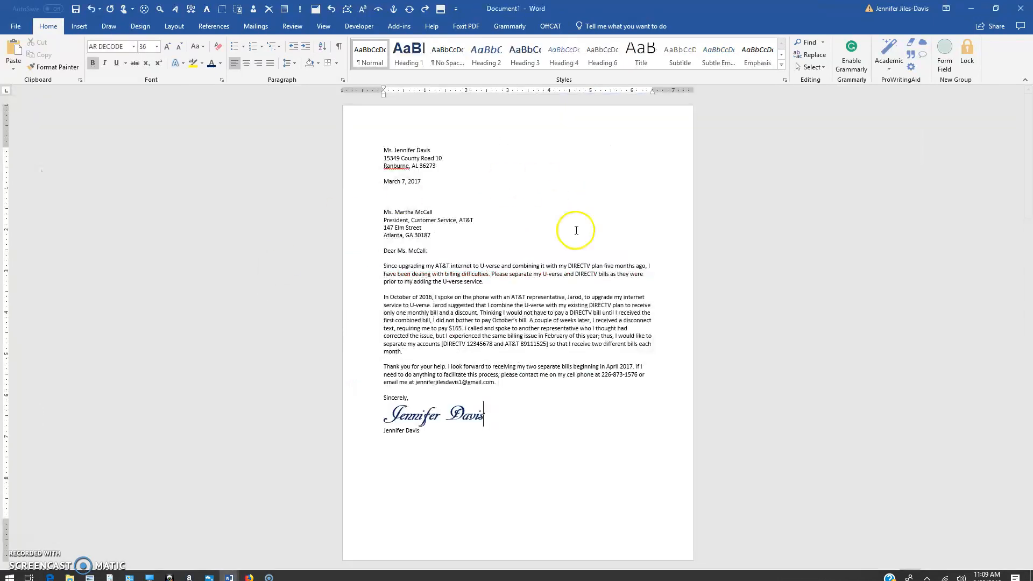
Apply the Normal preset of one-inch margins on all sides
left_click(174, 27)
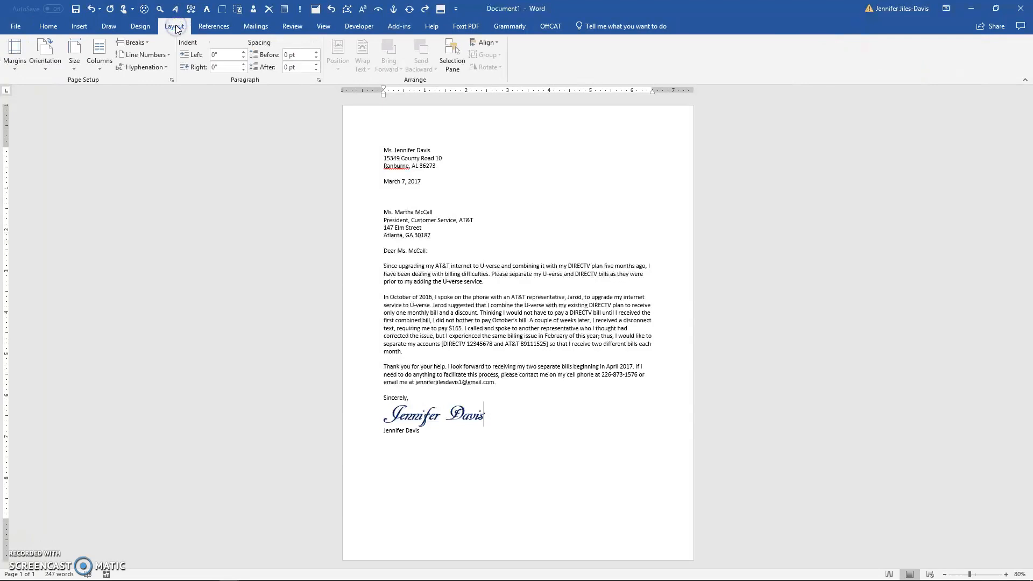
left_click(14, 69)
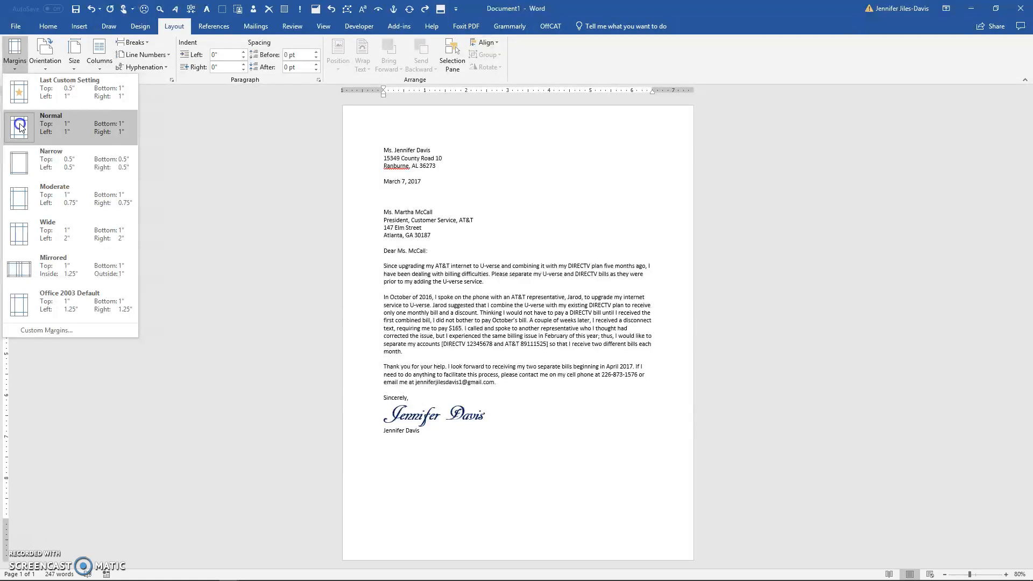
left_click(20, 127)
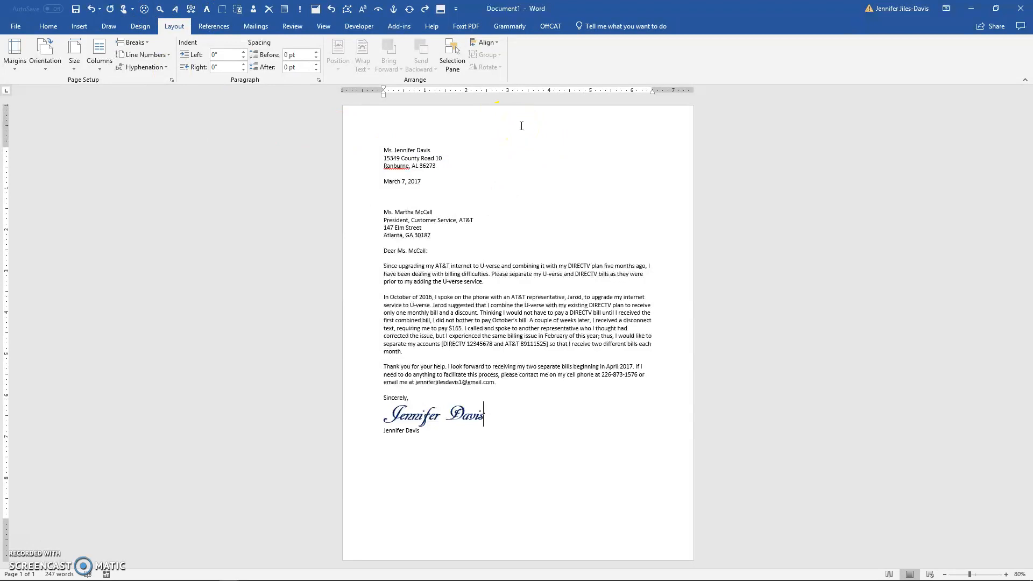
Open the header to confirm it is empty, then return to the letter body
double_click(522, 126)
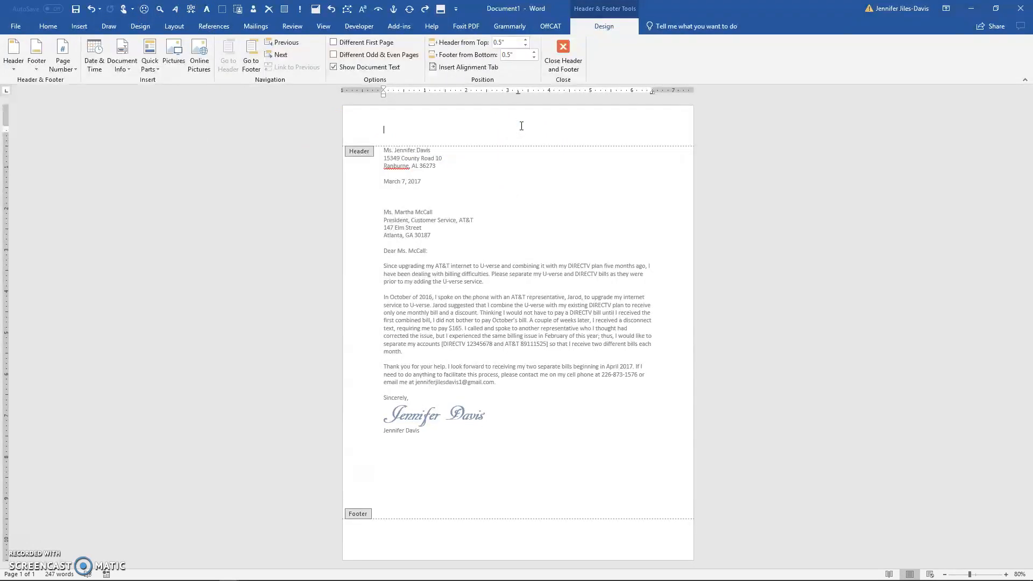
left_click(492, 122)
left_click(559, 48)
mouse_move(311, 572)
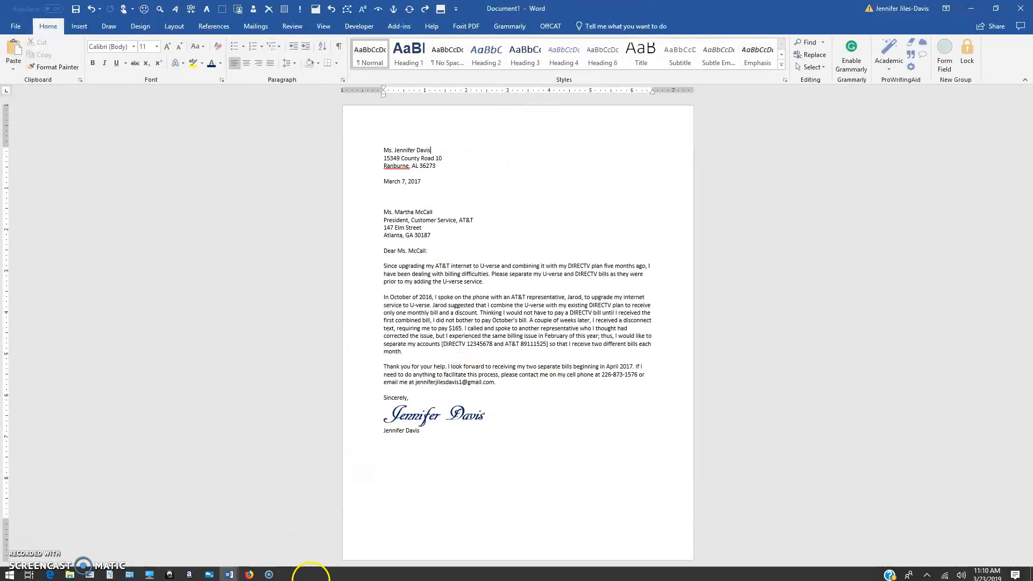
left_click(231, 572)
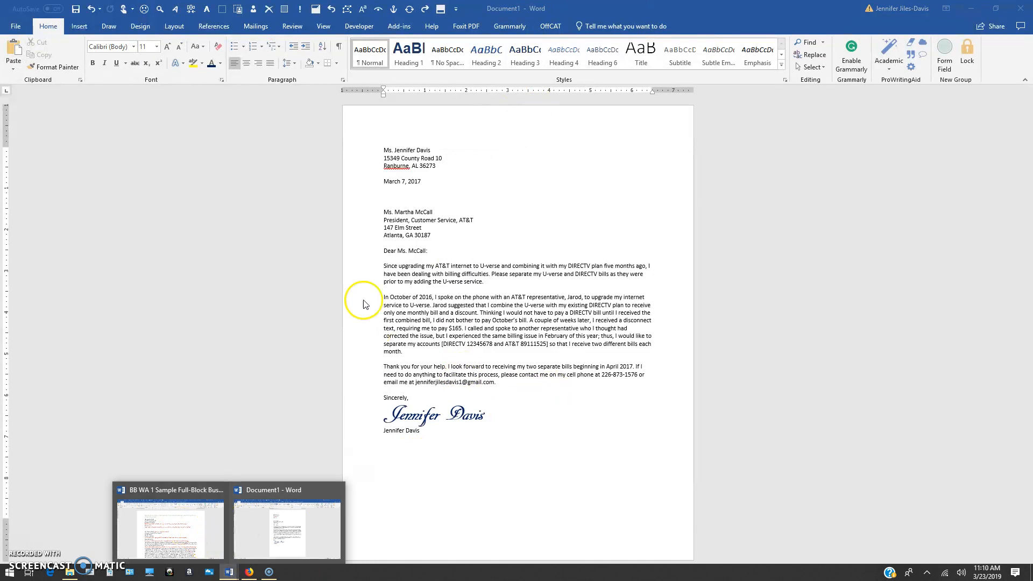
left_click(179, 544)
left_click(269, 525)
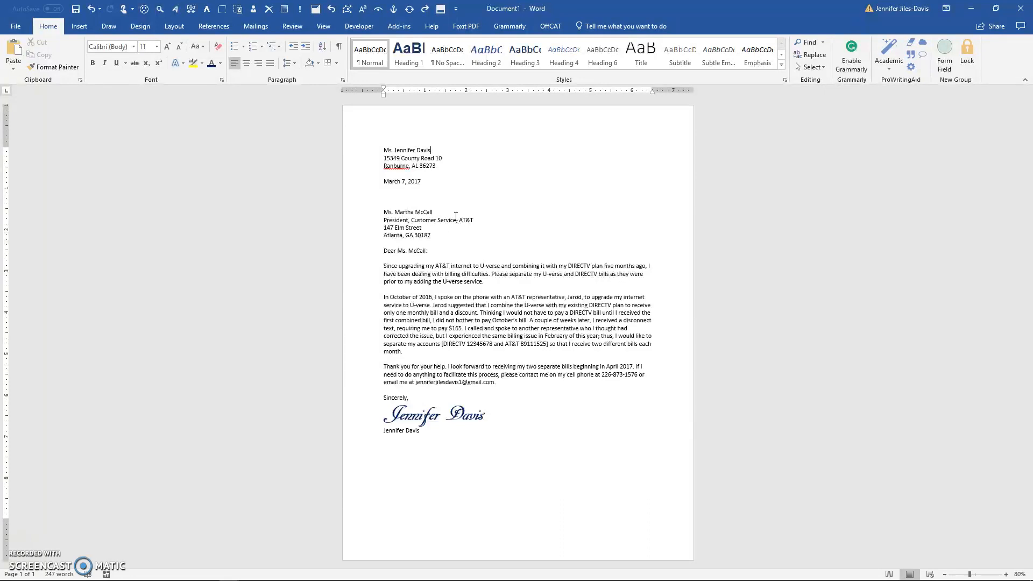
key("ctrl+a")
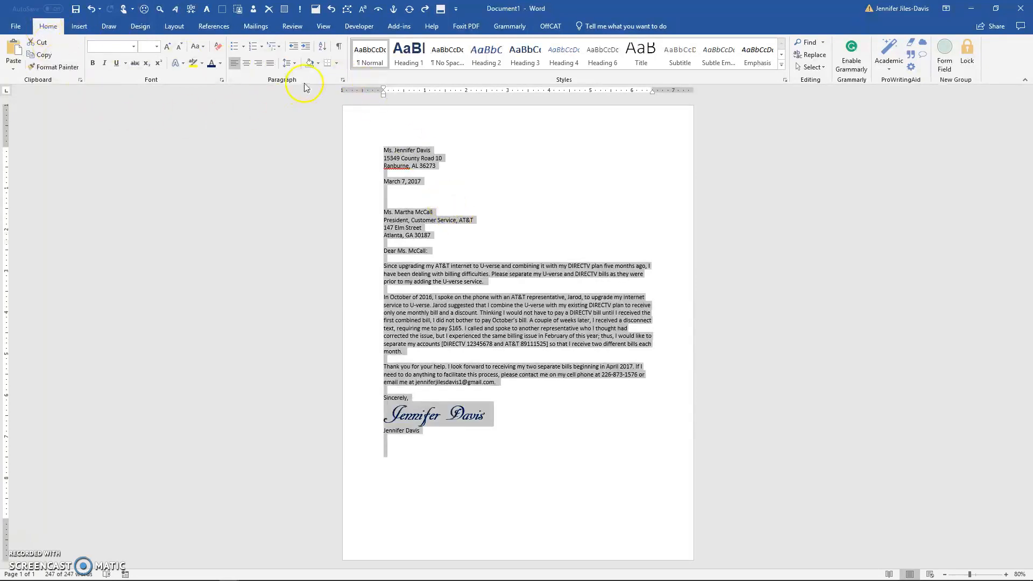
left_click(343, 80)
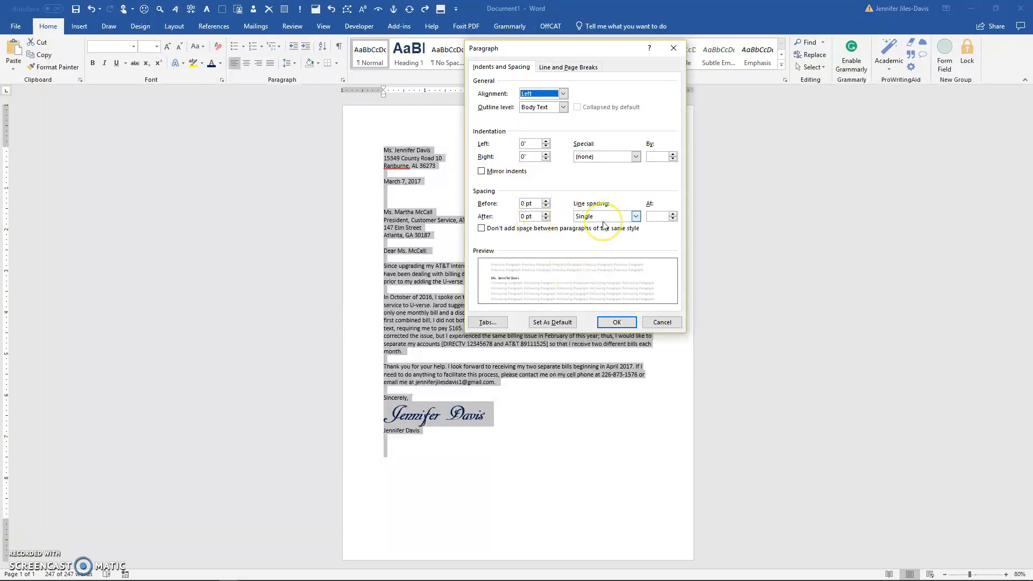
left_click(675, 49)
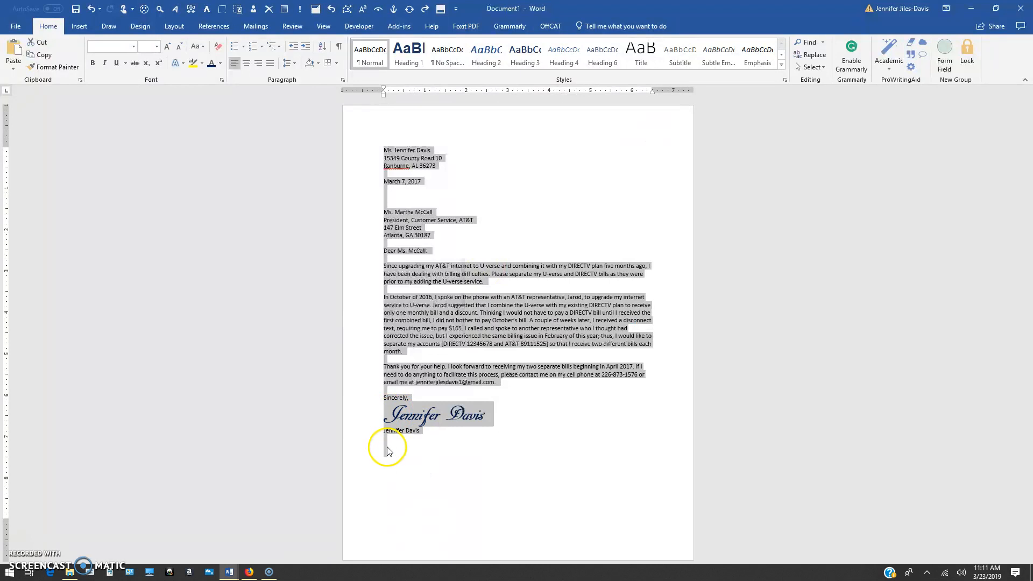
left_click(387, 449)
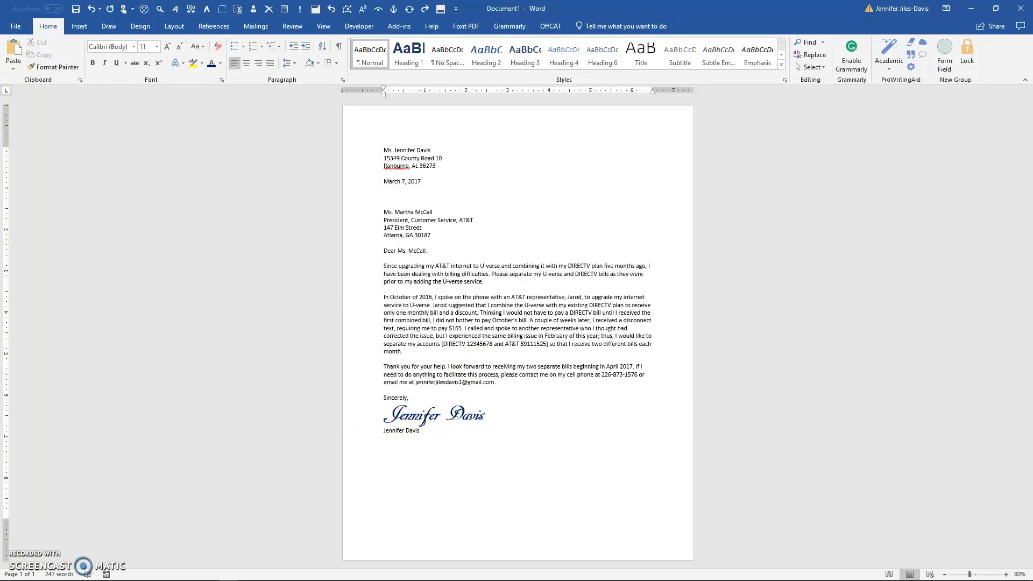
Type 'Enclosure' on the empty line below the sender's typed name
type("Er")
type("closure")
mouse_move(274, 580)
left_click(232, 577)
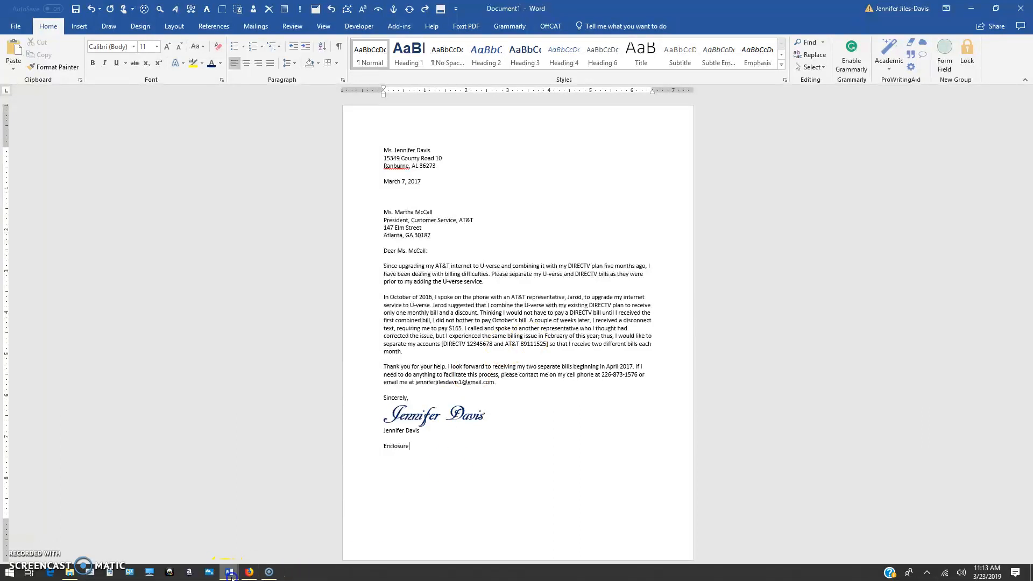
left_click(208, 560)
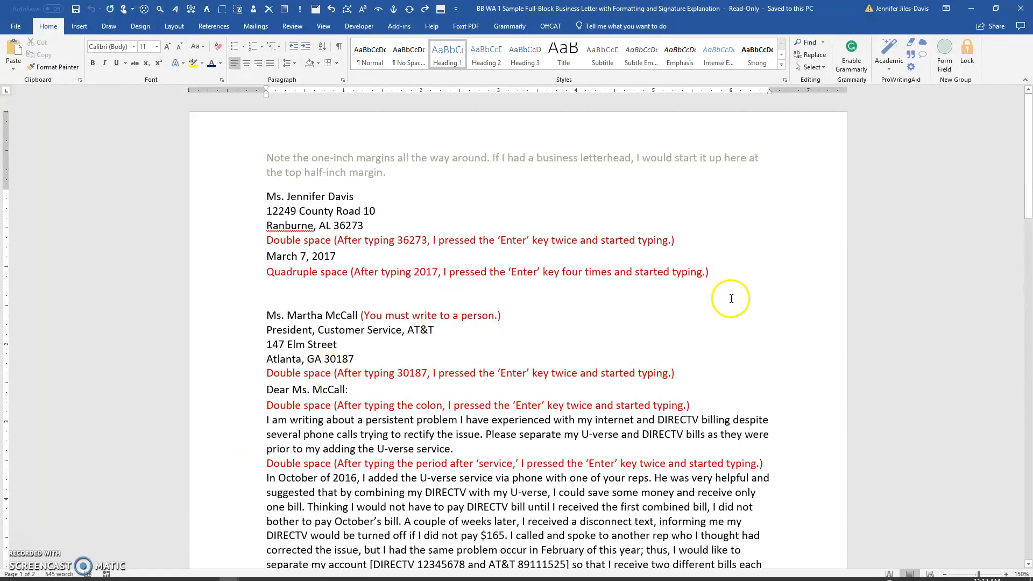
scroll(609, 519, "down", 3)
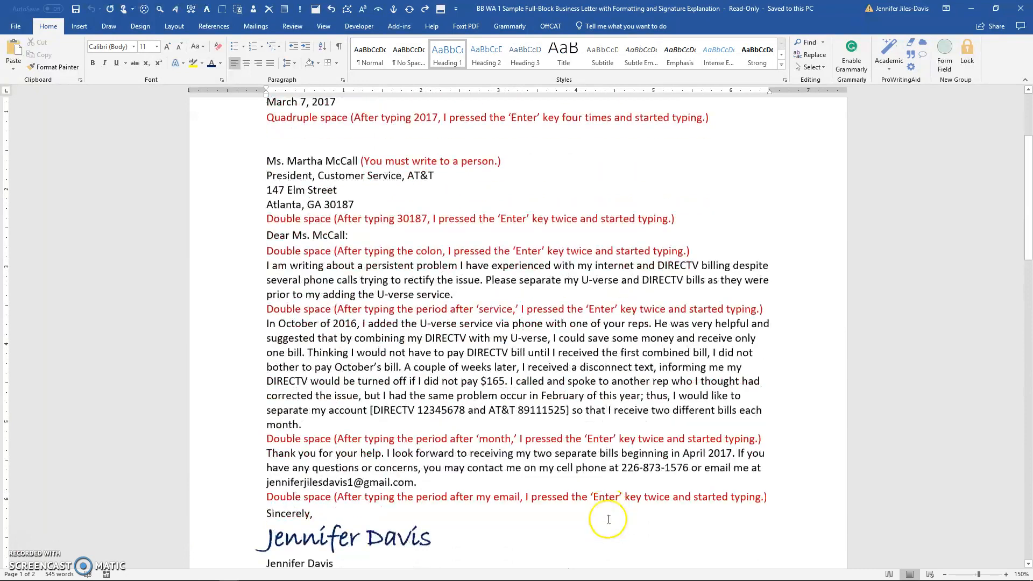
scroll(608, 519, "down", 9)
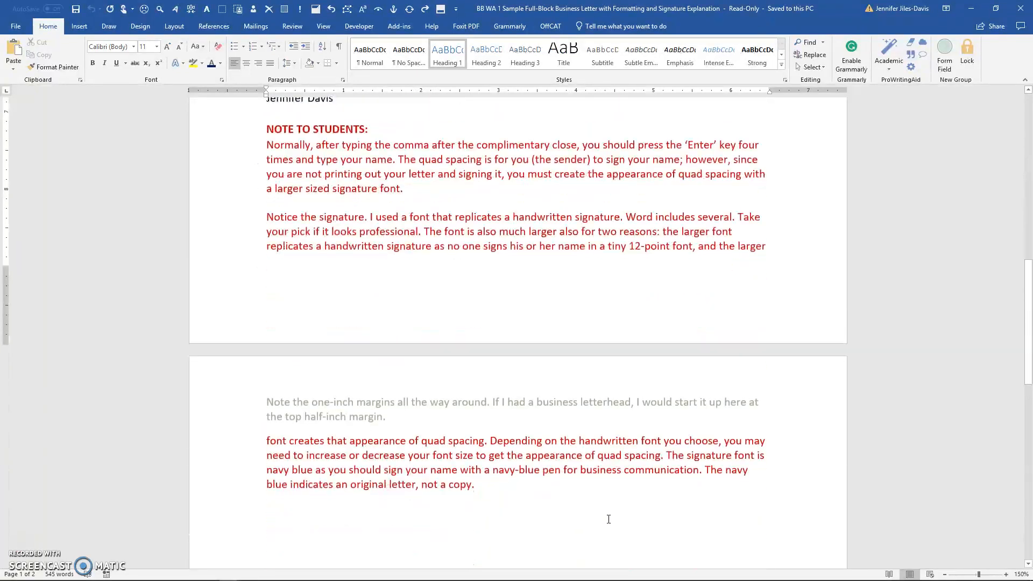
scroll(609, 519, "down", 2)
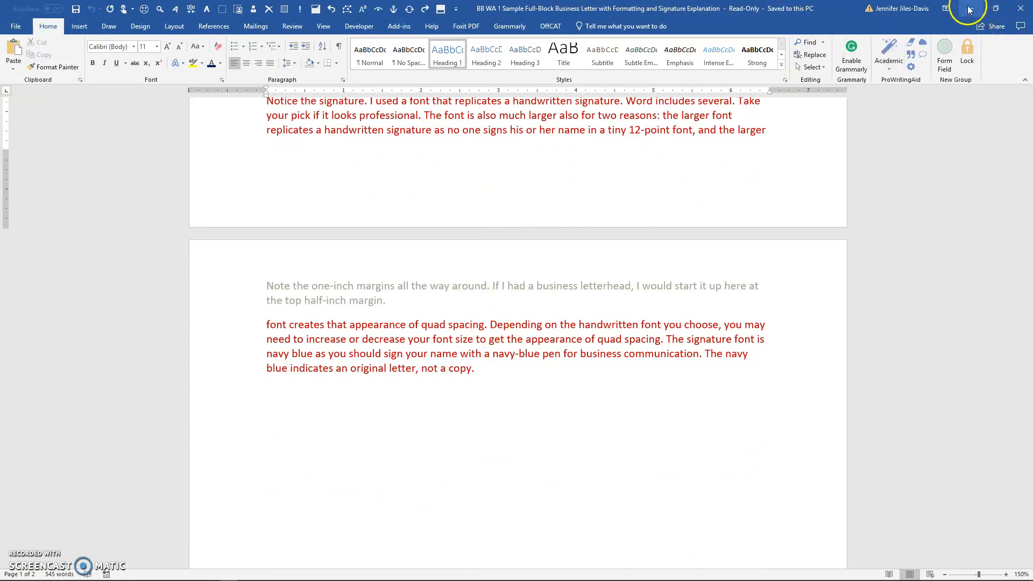
left_click(972, 14)
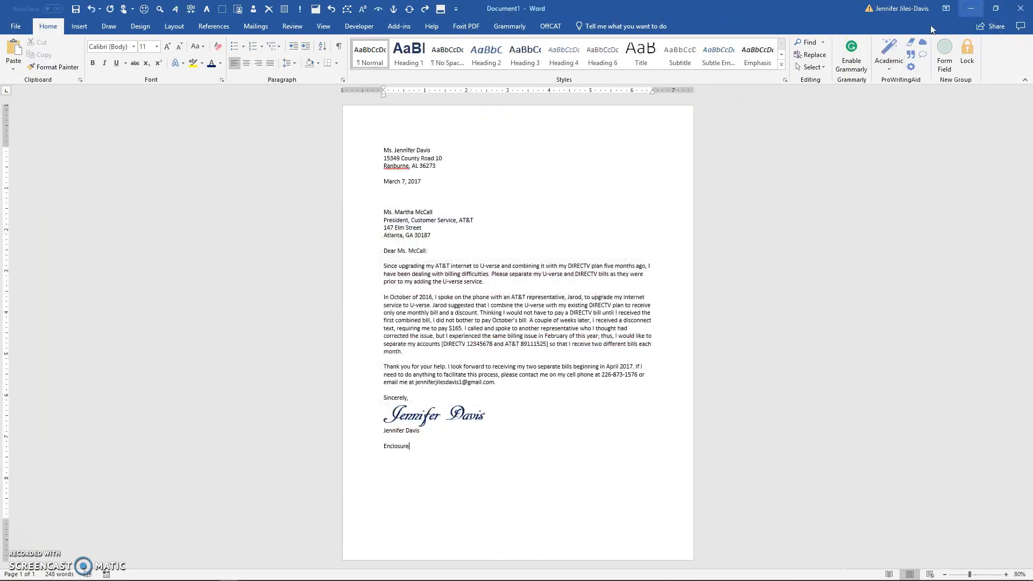